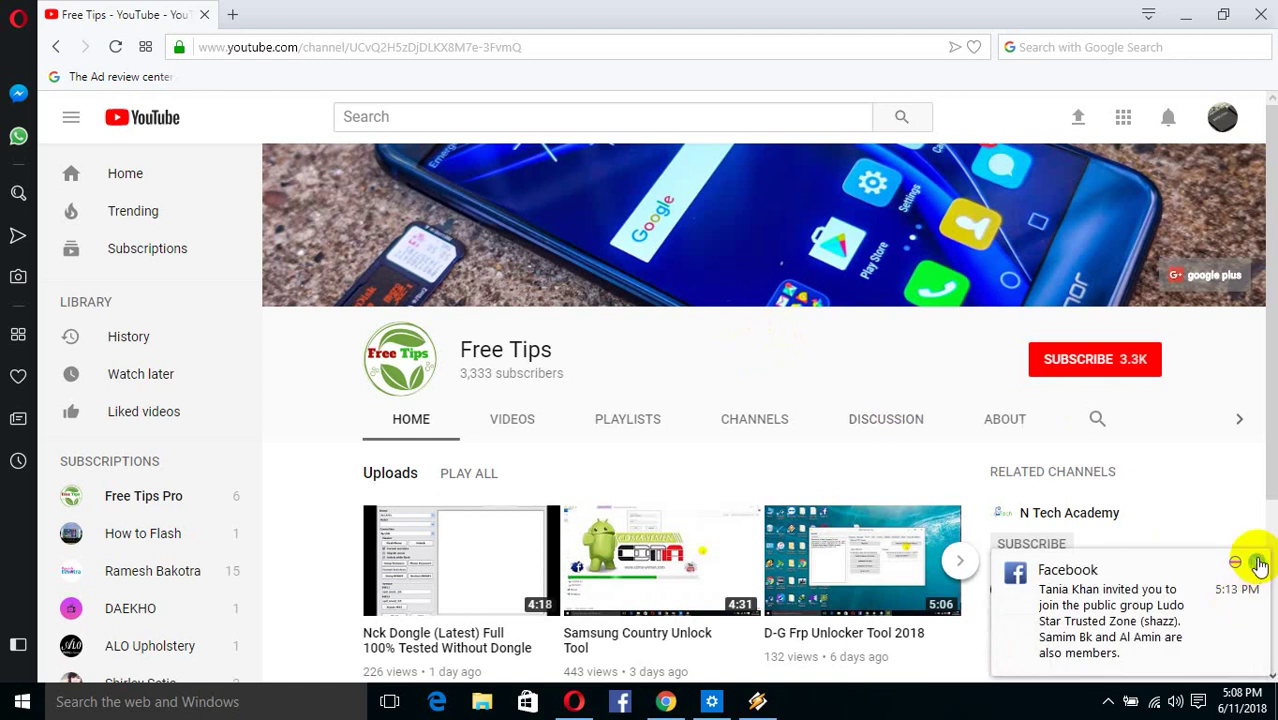
Dismiss the Facebook notification, and subscribe to the Free Tips YouTube channel with alerts for every new video
click(1258, 564)
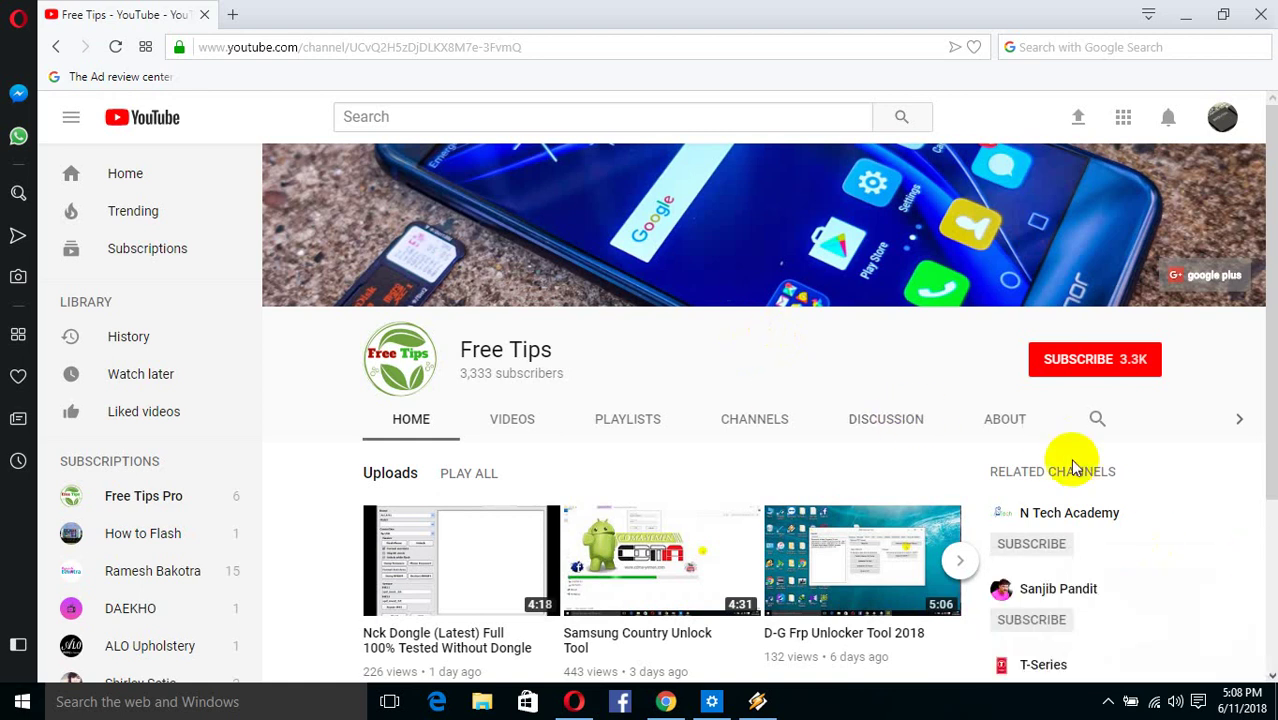
click(1072, 366)
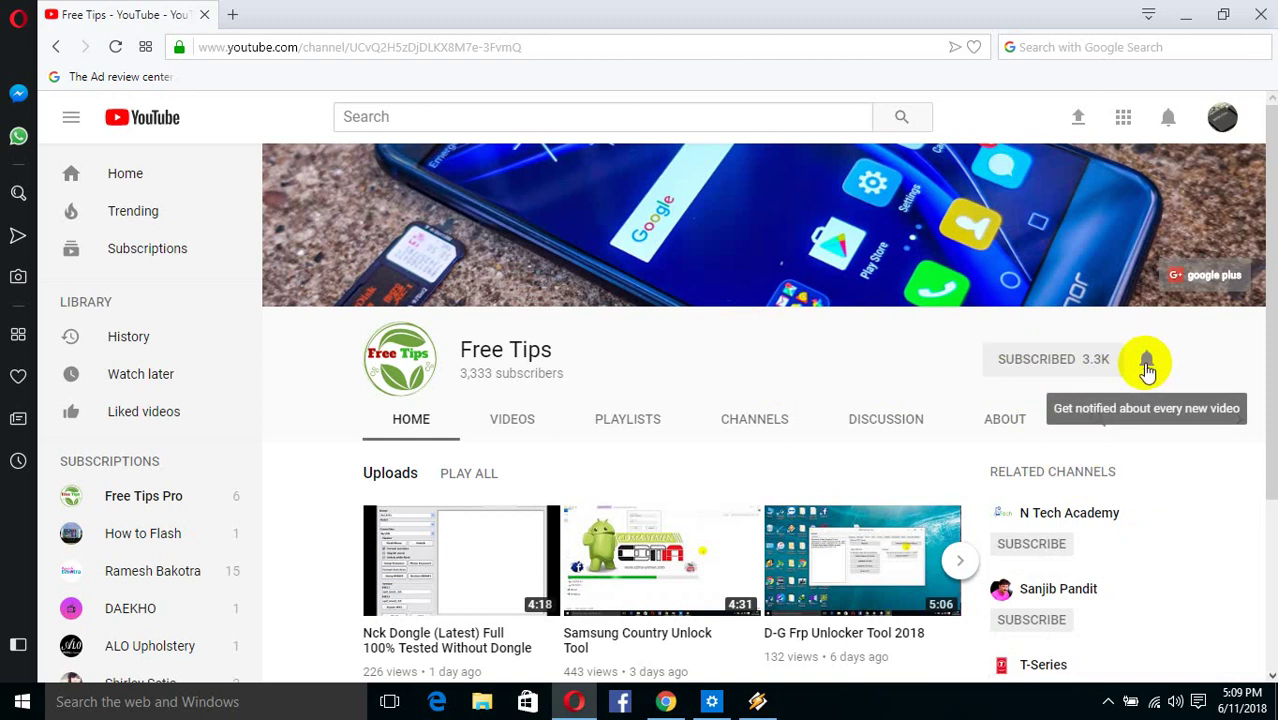
click(1149, 362)
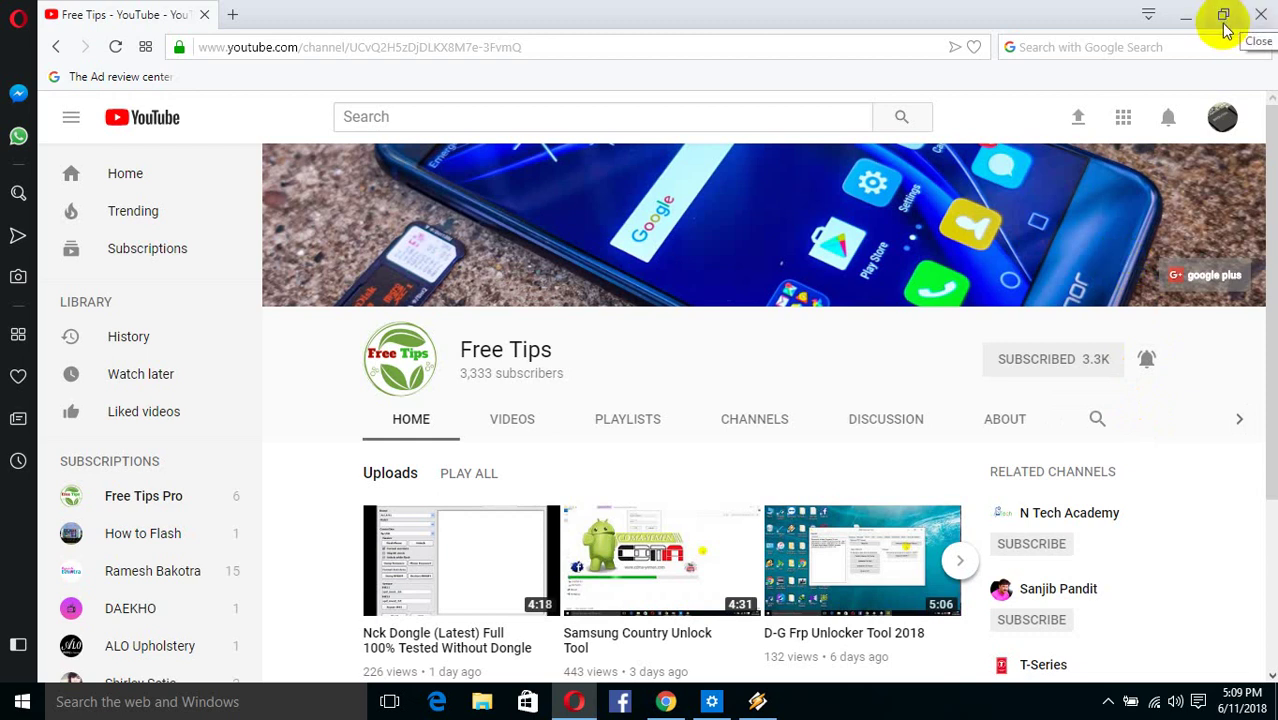
click(1185, 14)
Copy the Google Drive link from the New Text Document file on the desktop and close the file
double_click(667, 140)
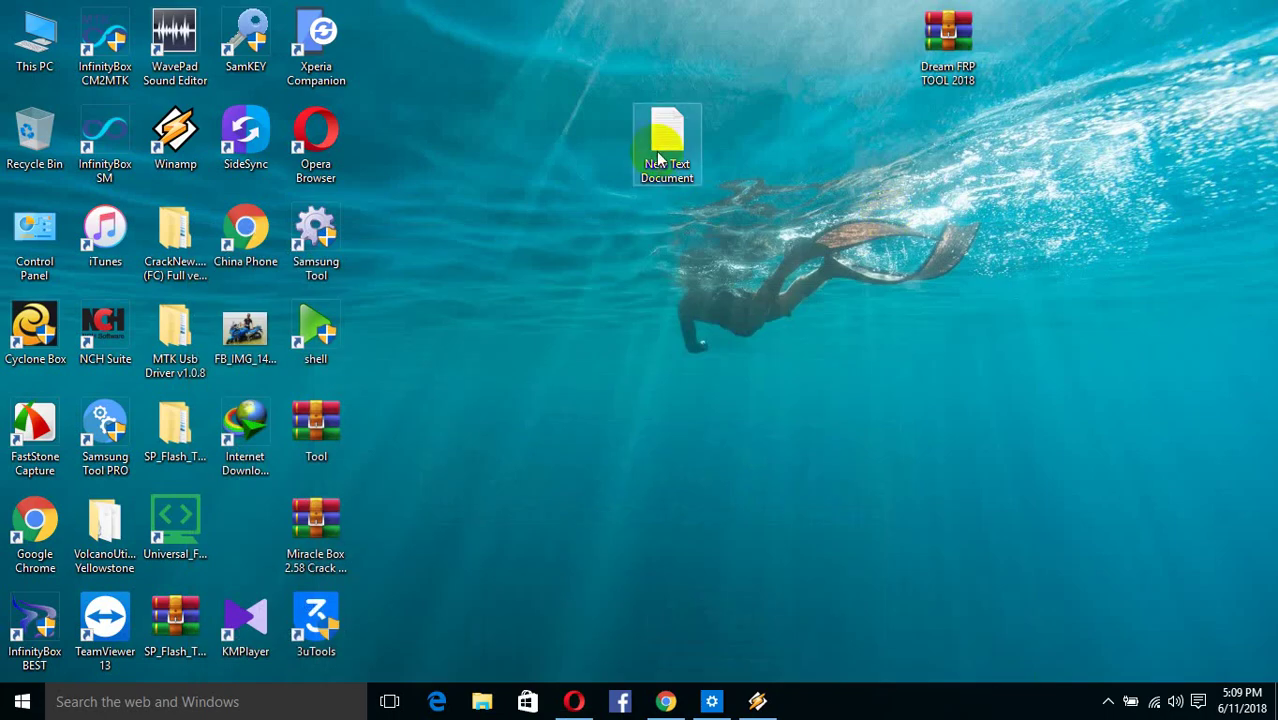
drag(805, 214, 278, 214)
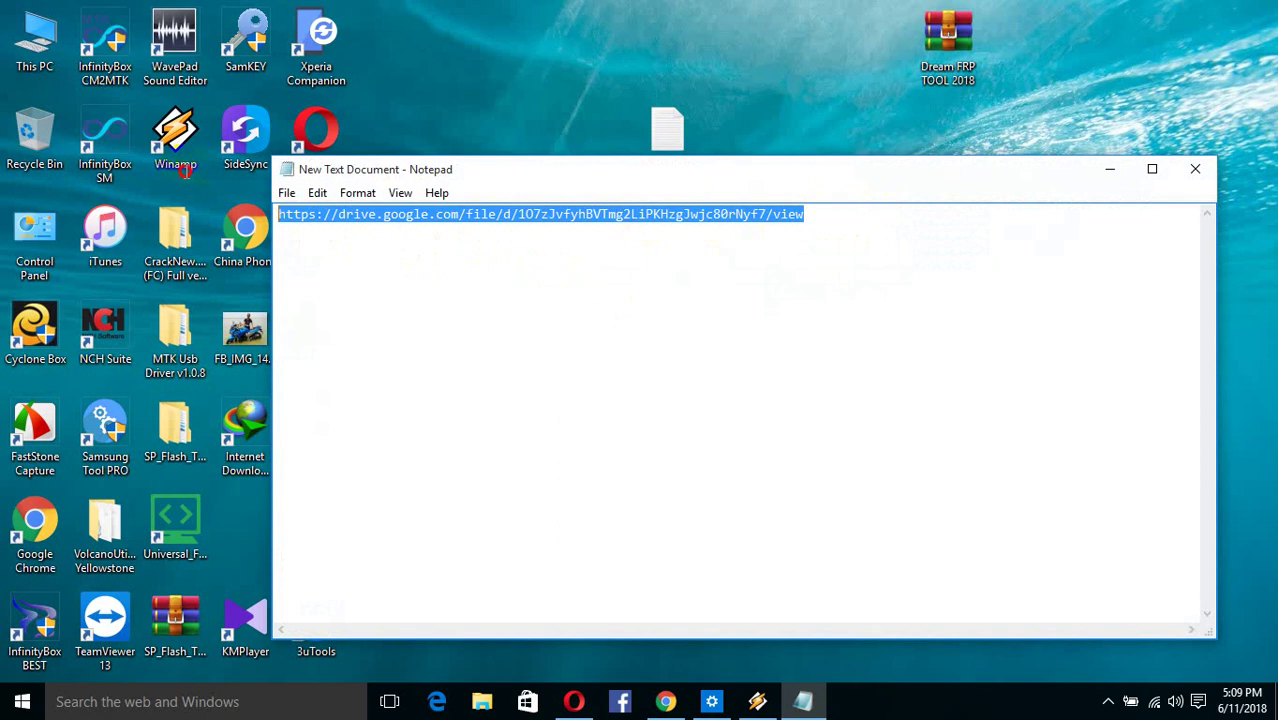
right_click(424, 220)
click(575, 284)
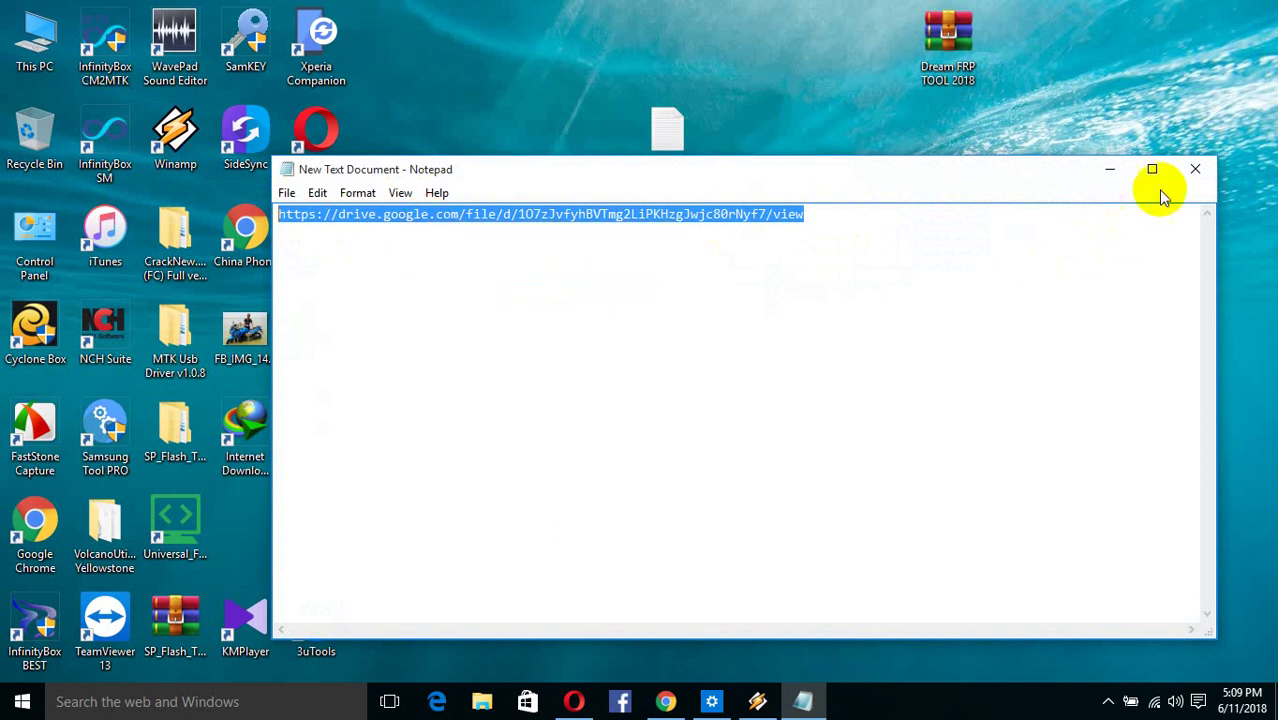
click(1195, 169)
Switch to Chrome and load the copied Google Drive link in a new tab
click(672, 701)
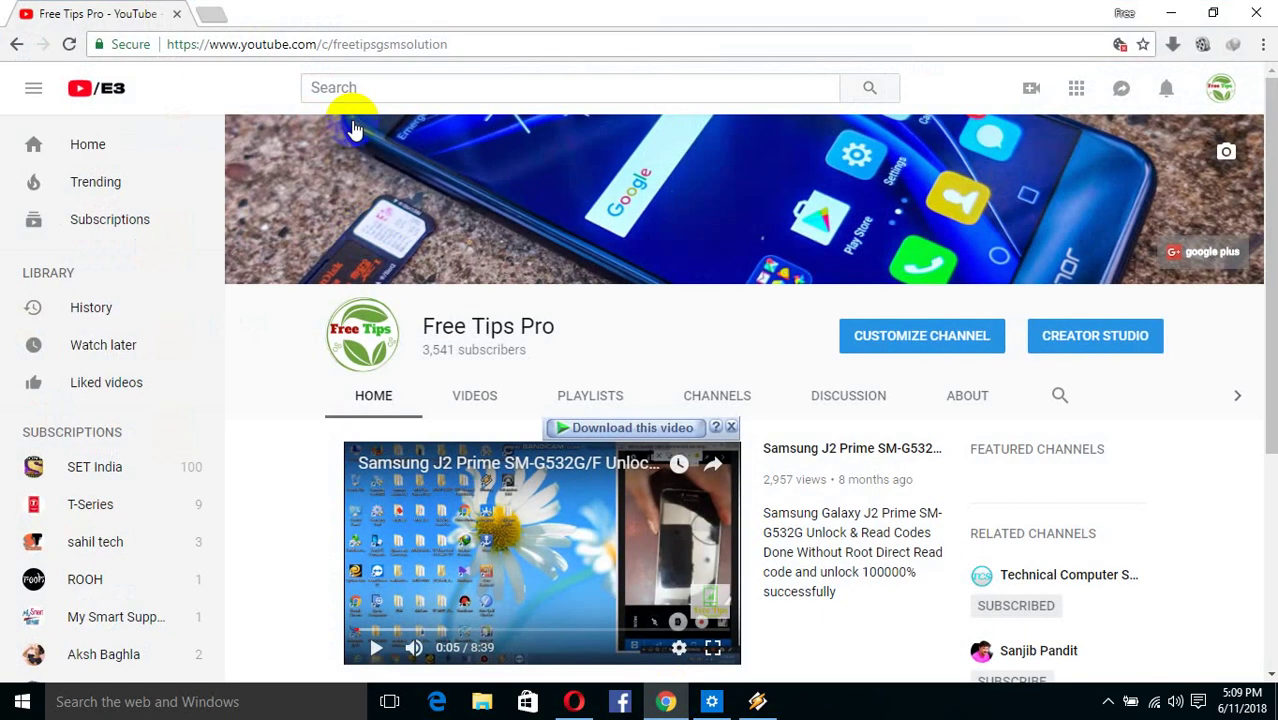
click(212, 18)
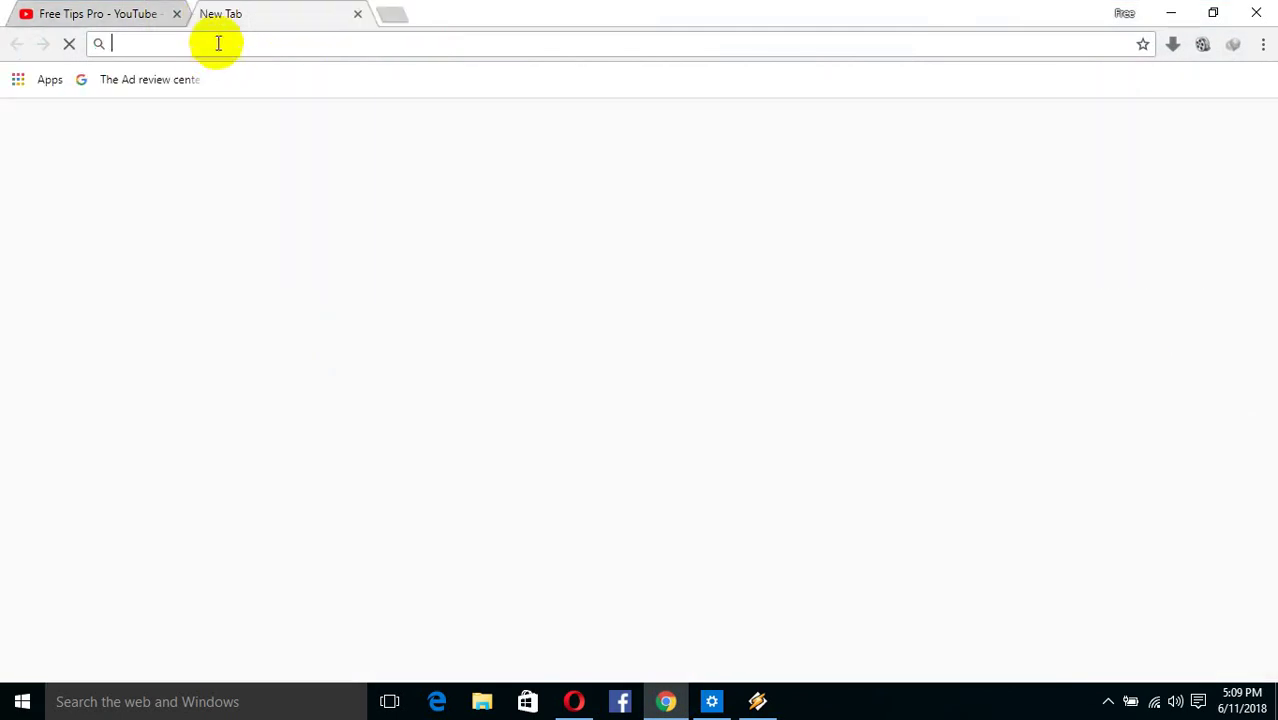
right_click(217, 43)
click(258, 129)
key(Return)
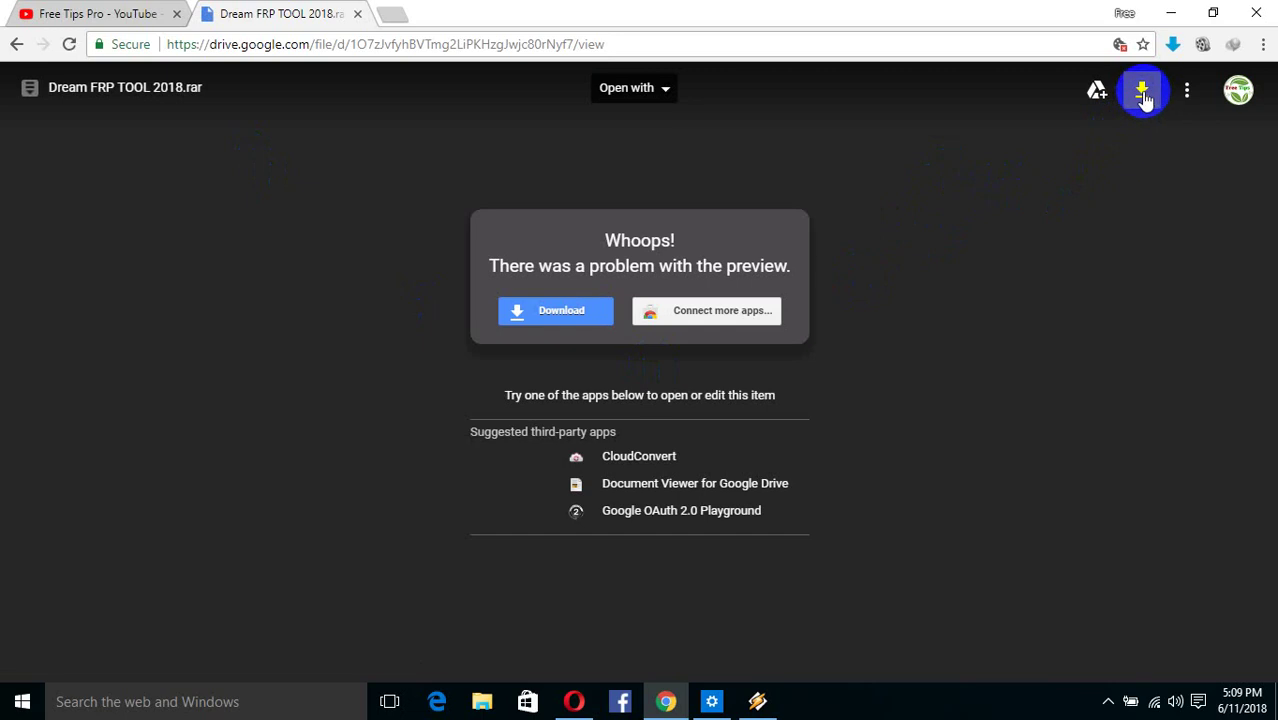
Try to download Dream FRP TOOL 2018.rar from Google Drive without a virus scan
click(510, 312)
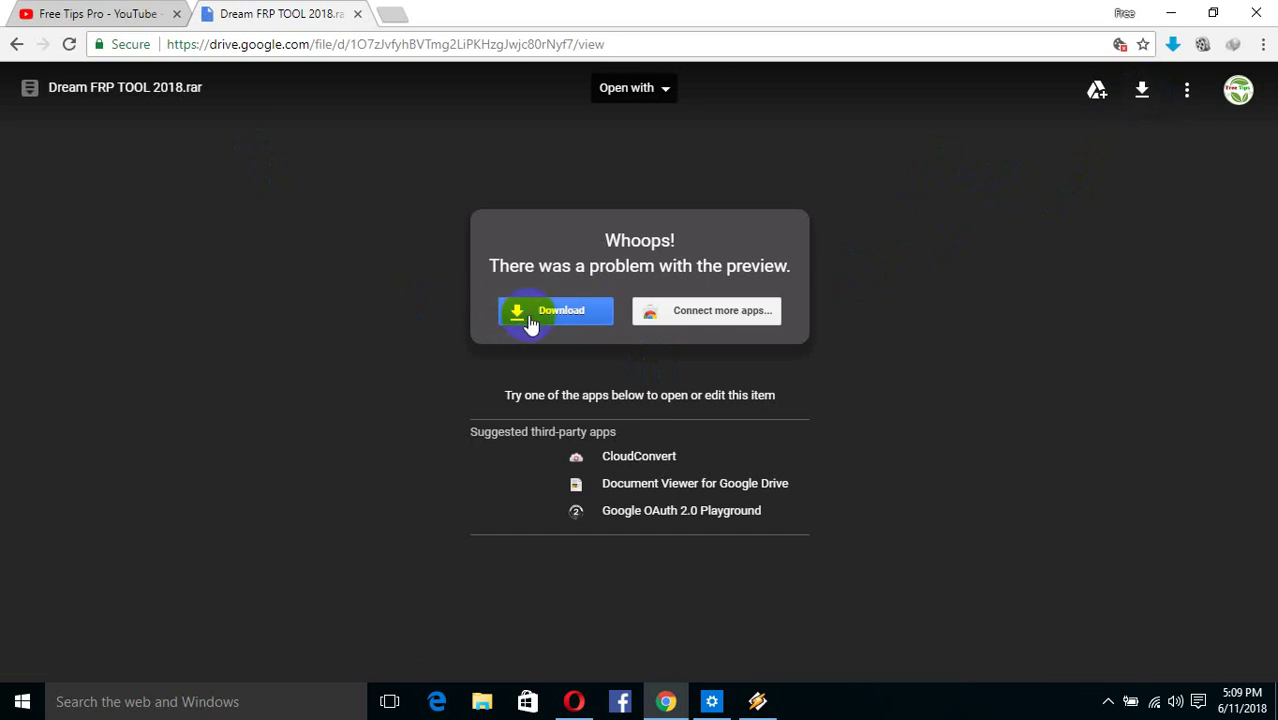
click(1143, 95)
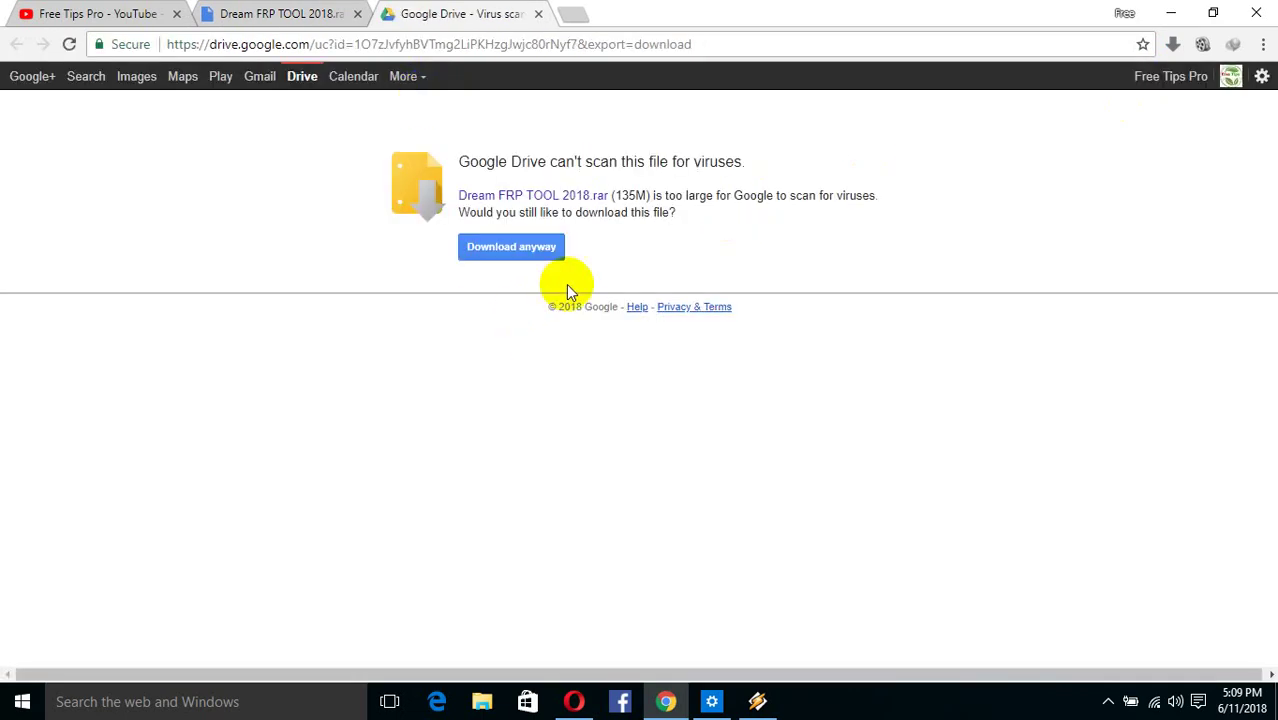
click(517, 248)
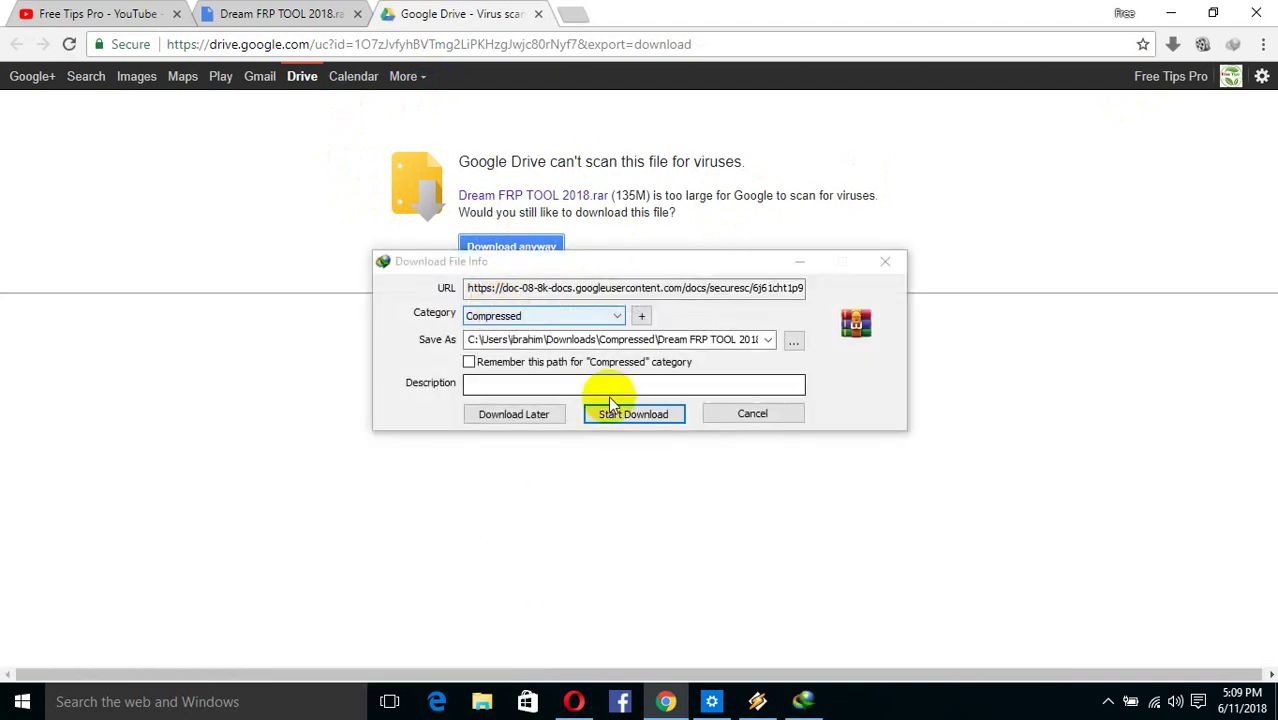
drag(608, 263, 566, 198)
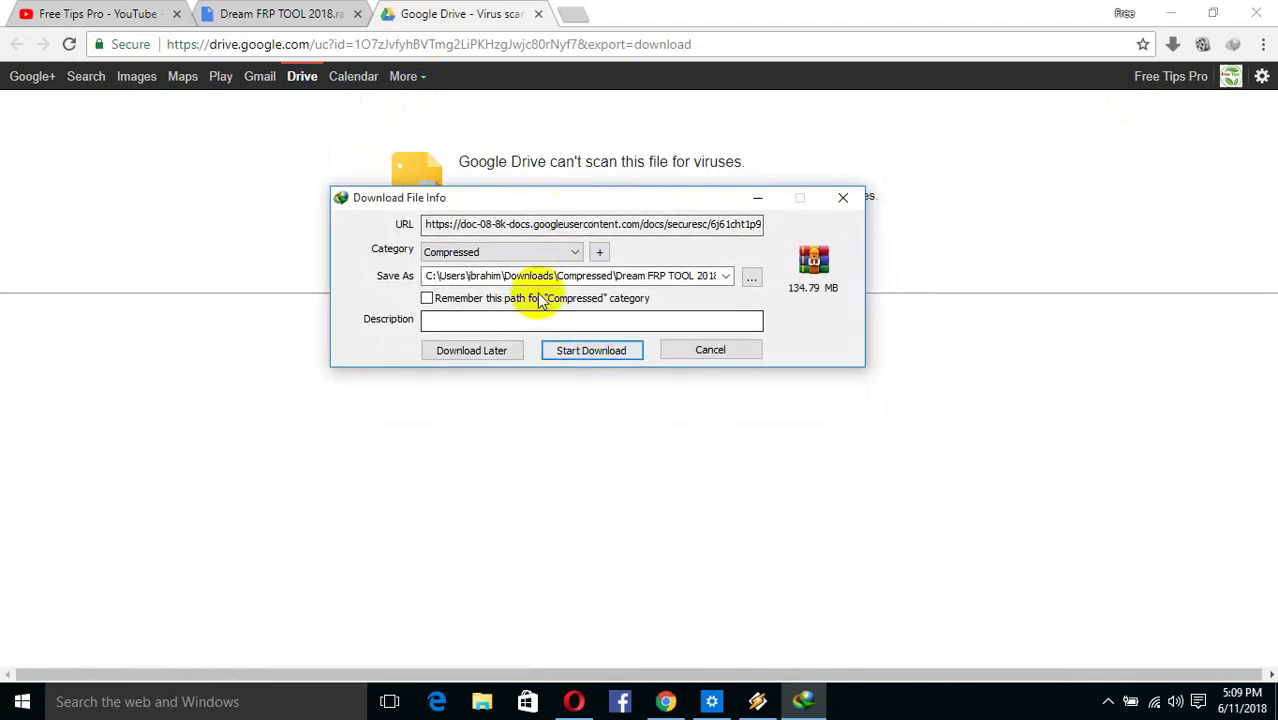
click(688, 358)
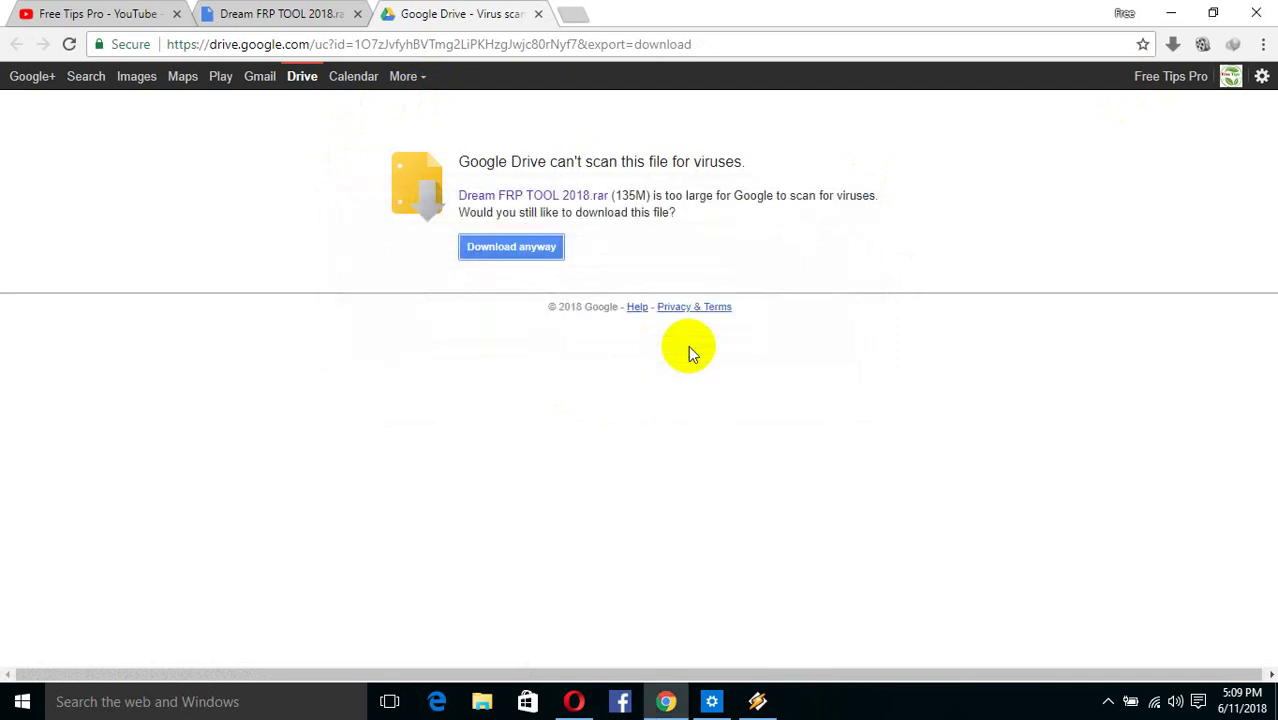
Return to the desktop and move the Dream FRP TOOL 2018 archive to the middle of it
click(1168, 16)
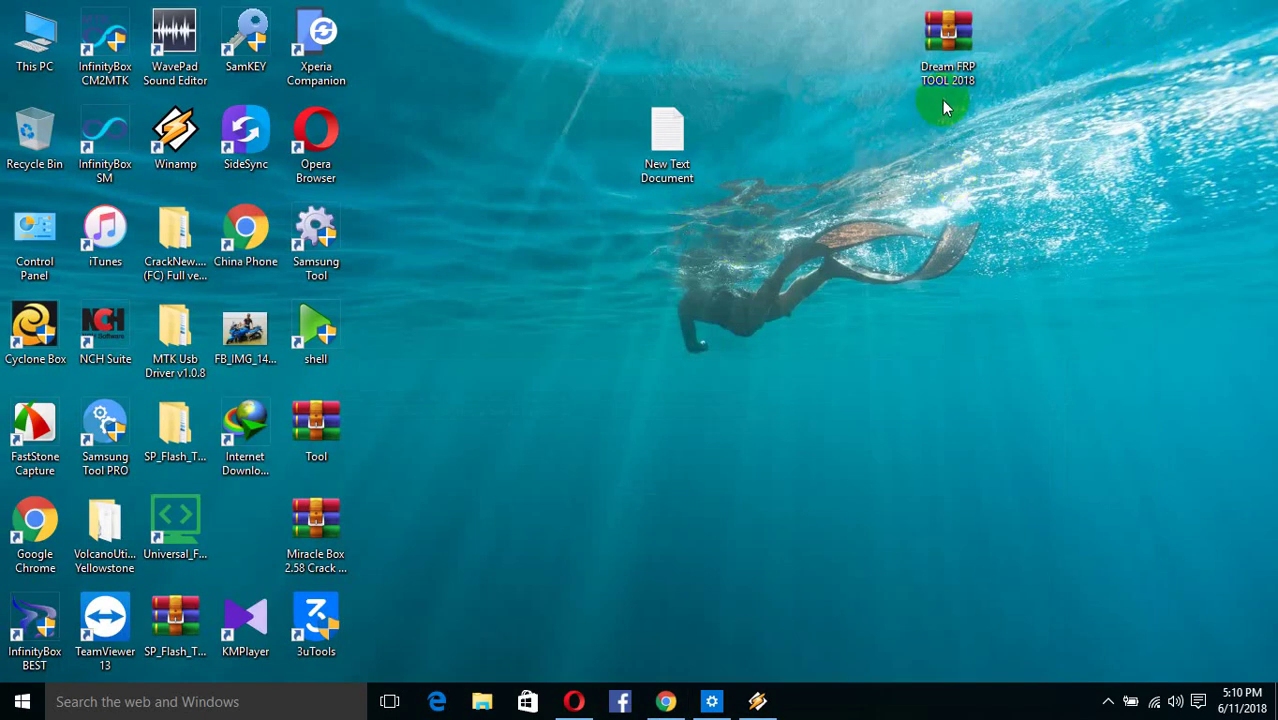
drag(954, 45, 587, 352)
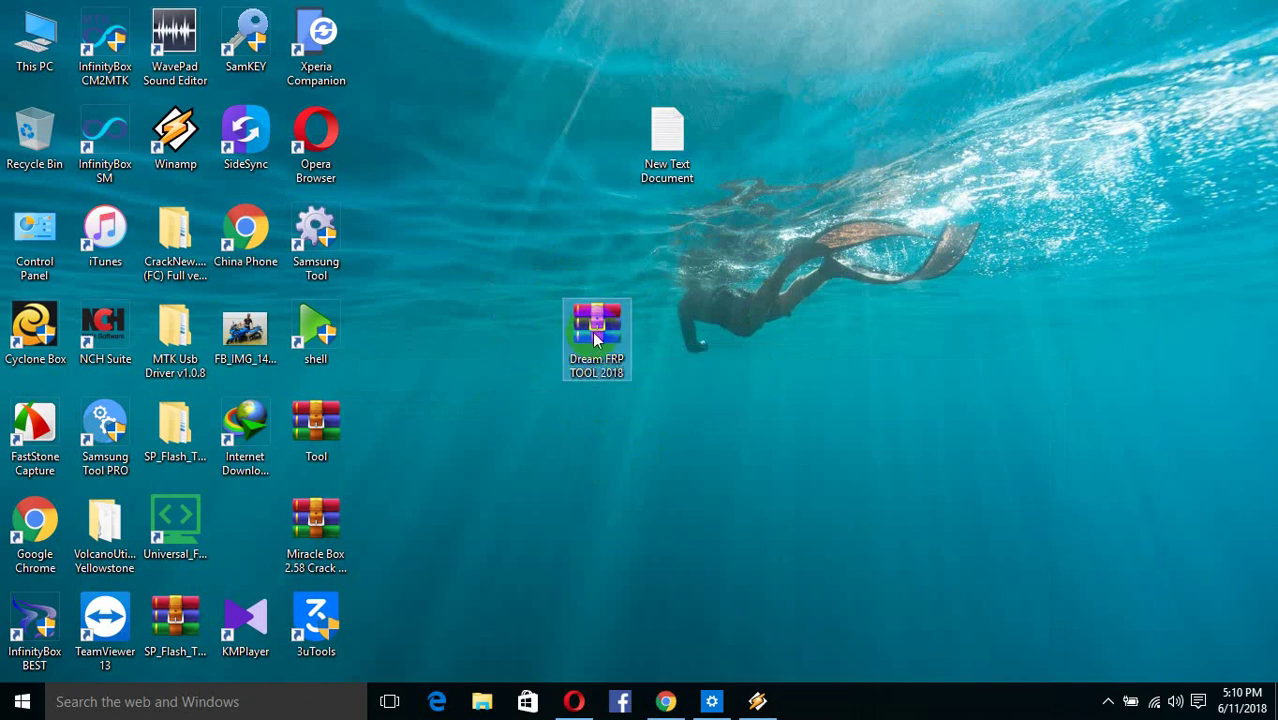
Turn off real-time protection and cloud-based protection in the Windows Defender settings
click(172, 701)
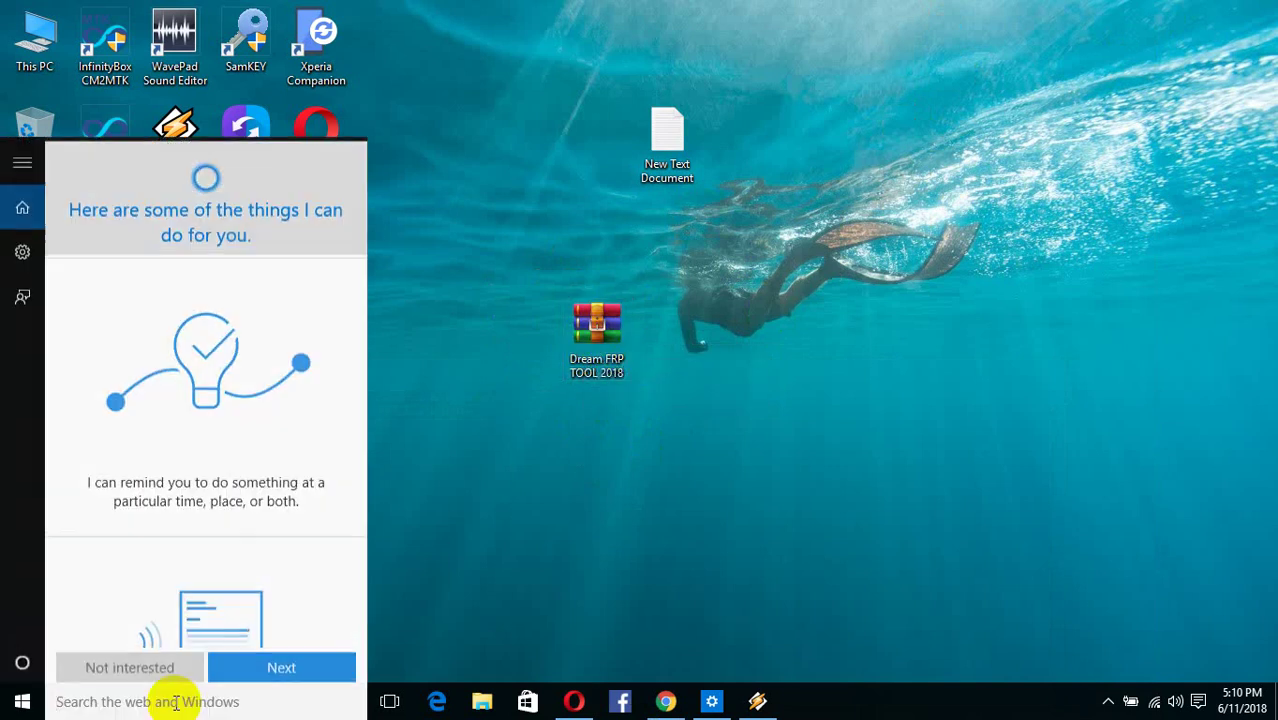
text(de)
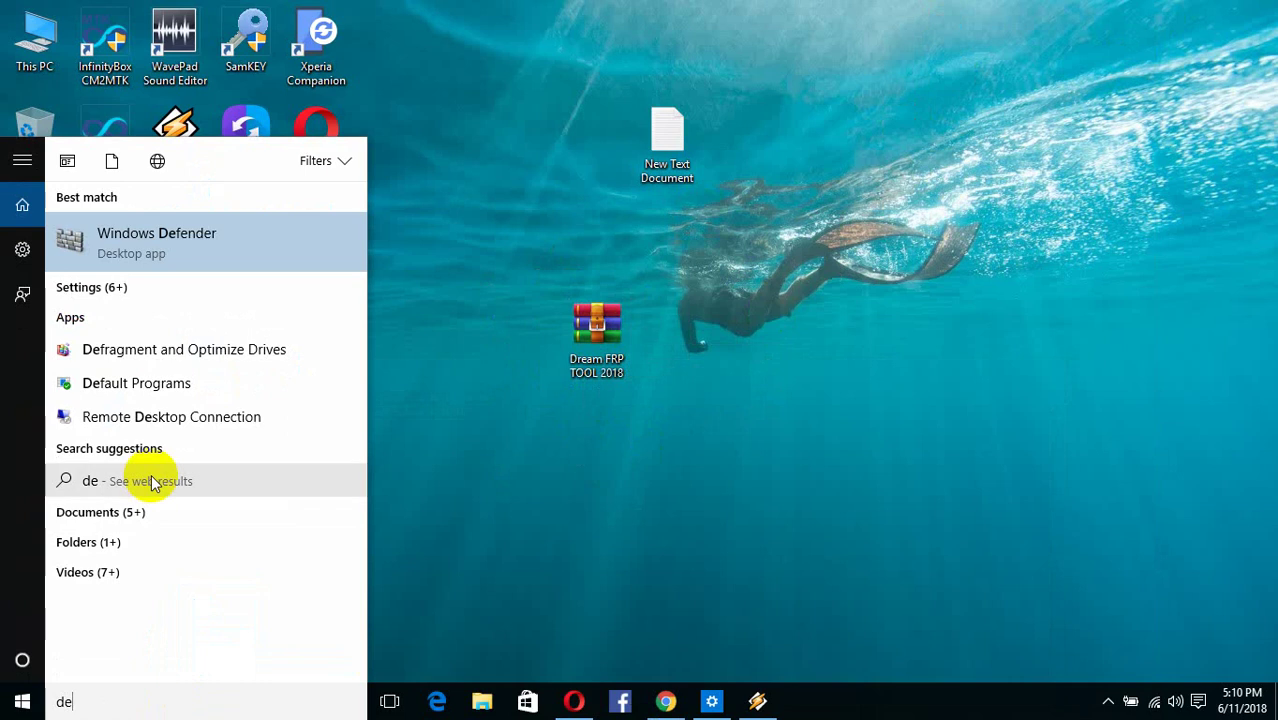
click(185, 249)
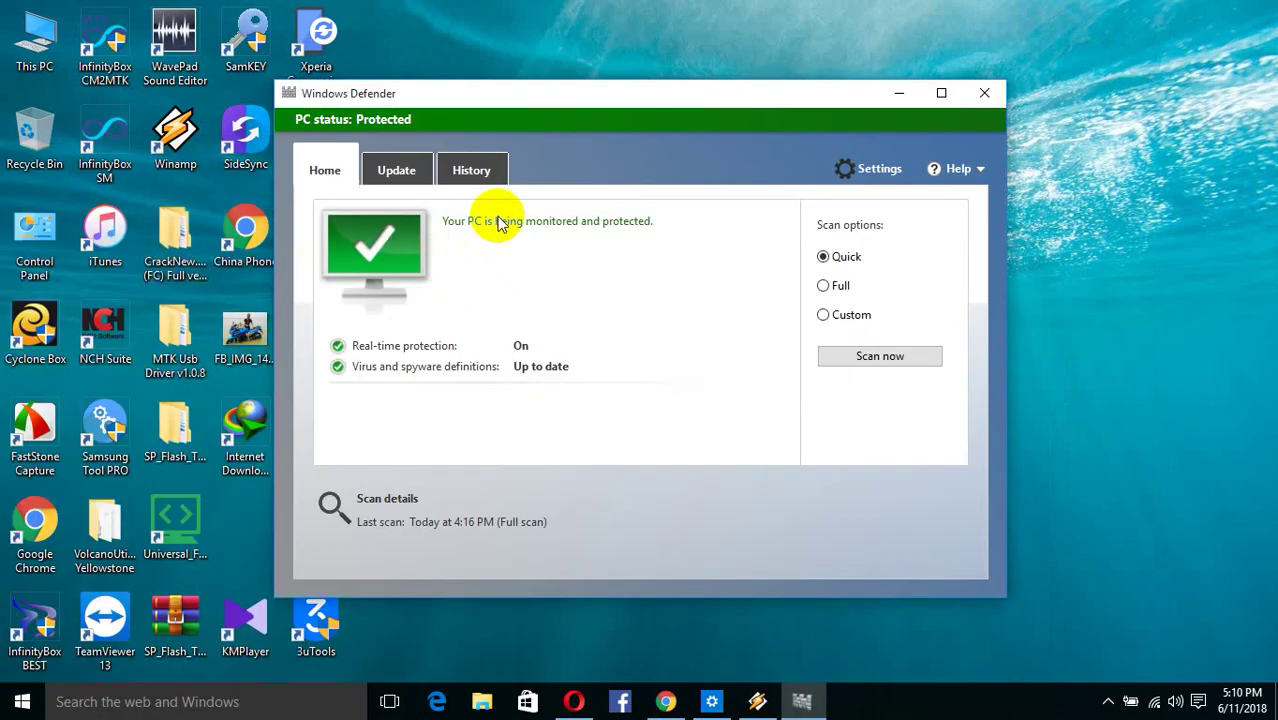
click(872, 168)
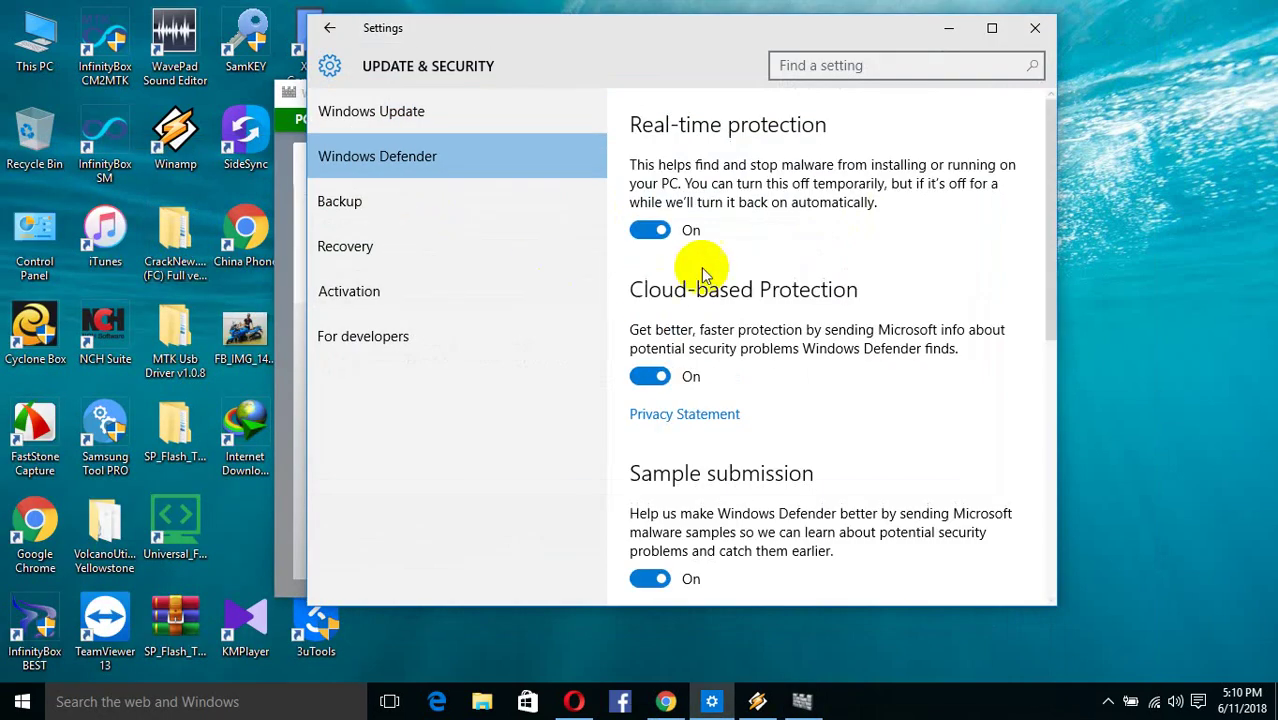
click(655, 231)
click(637, 385)
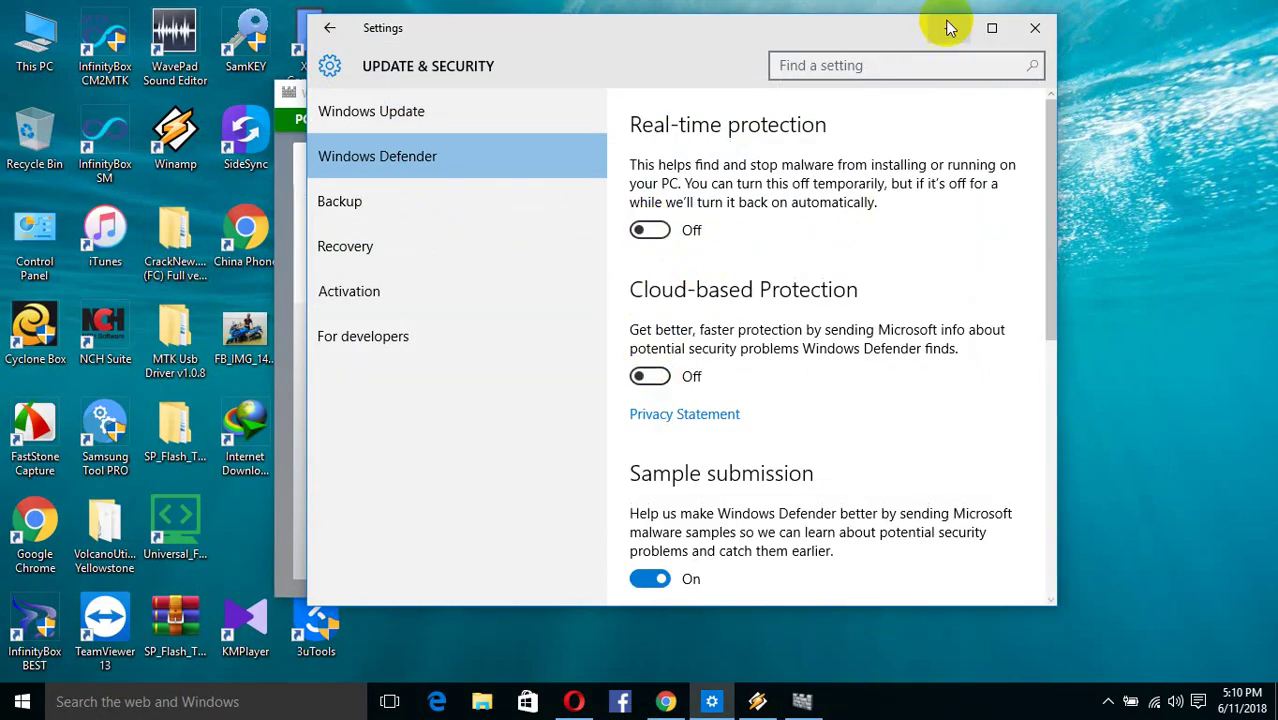
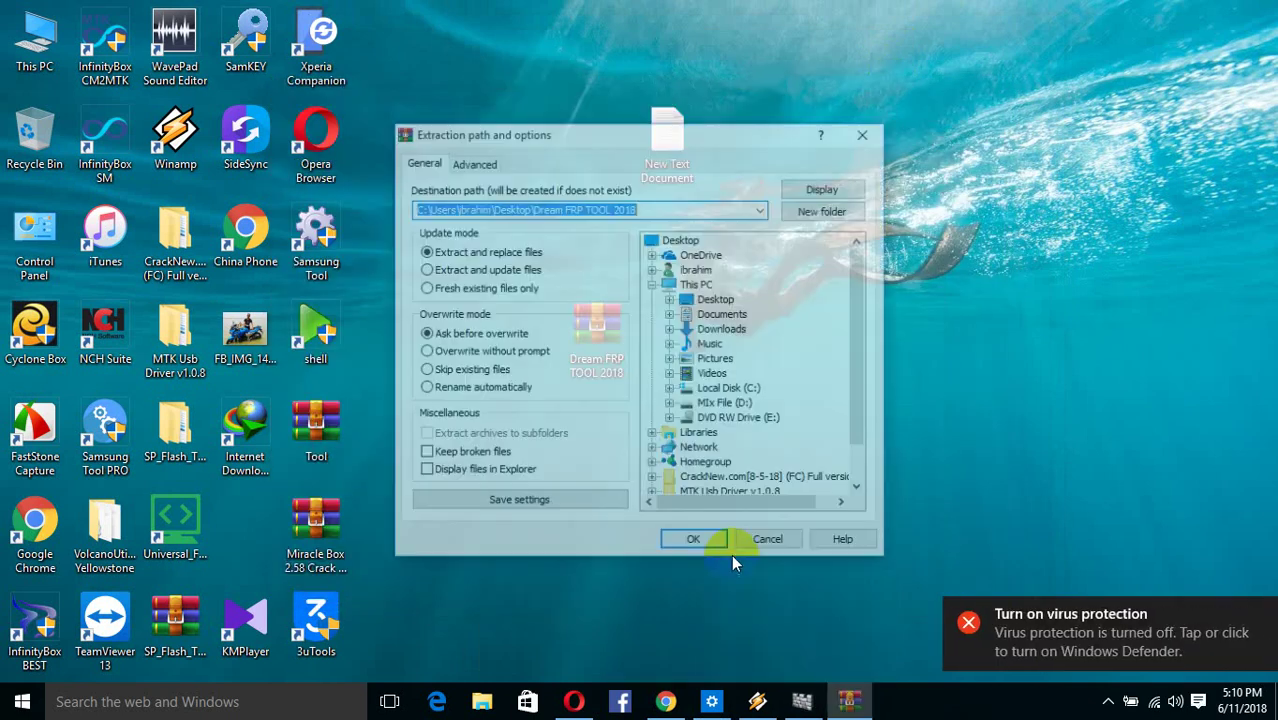
Extract the Dream FRP TOOL 2018 archive to its own desktop folder and open the inner Dream FRP TOOL 2018 folder
click(700, 540)
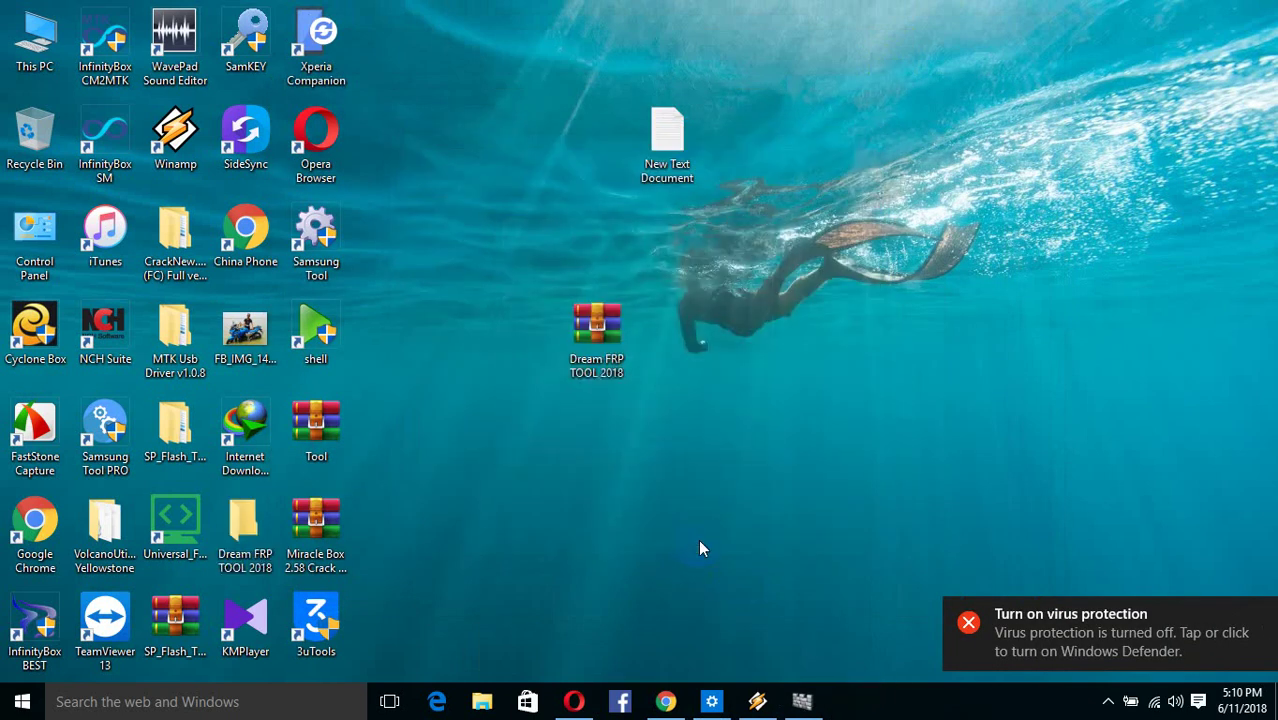
drag(256, 518, 690, 510)
double_click(690, 510)
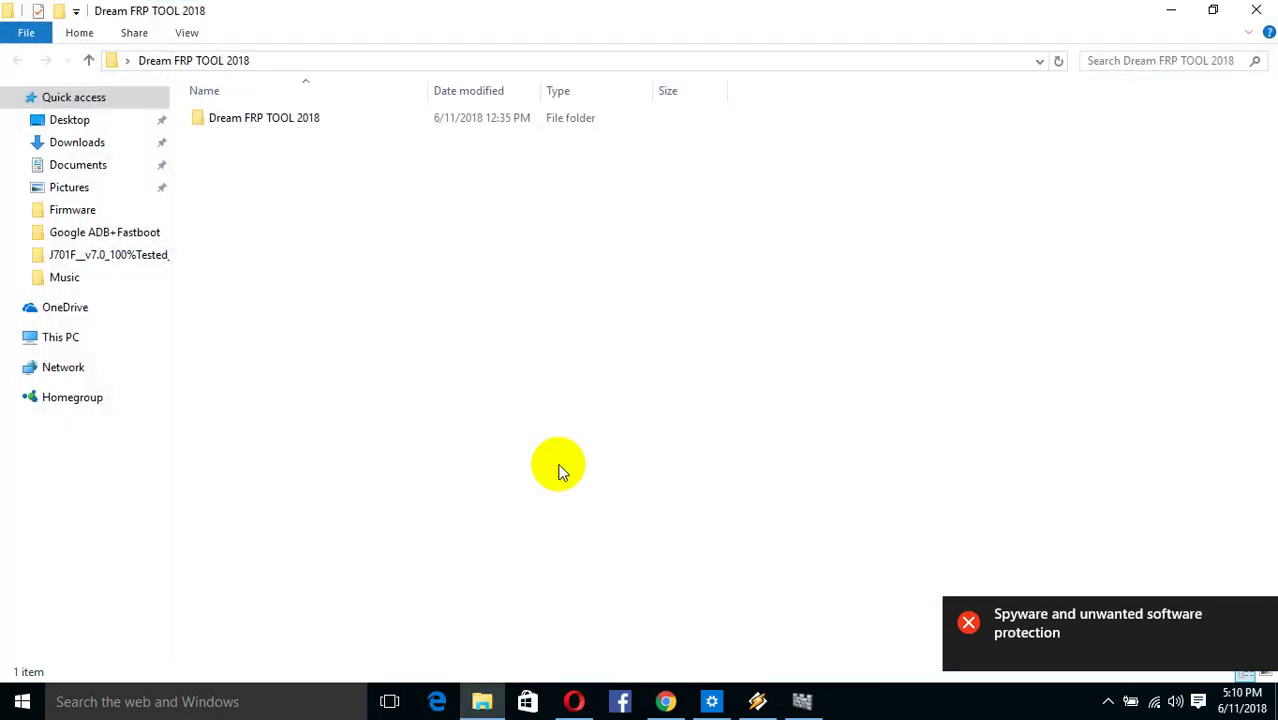
double_click(317, 123)
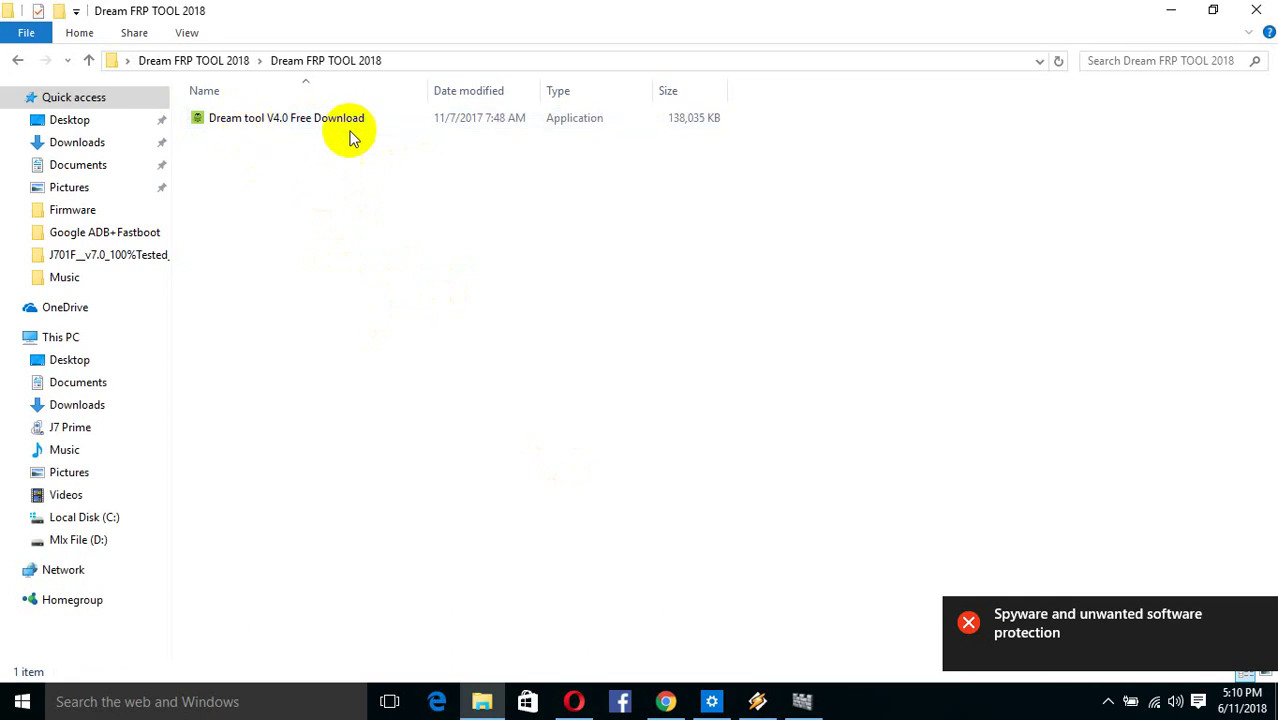
Run Dream tool V4.0 Free Download as administrator and install it in English with the dream tool v4.0 Start menu folder and a desktop icon
right_click(283, 122)
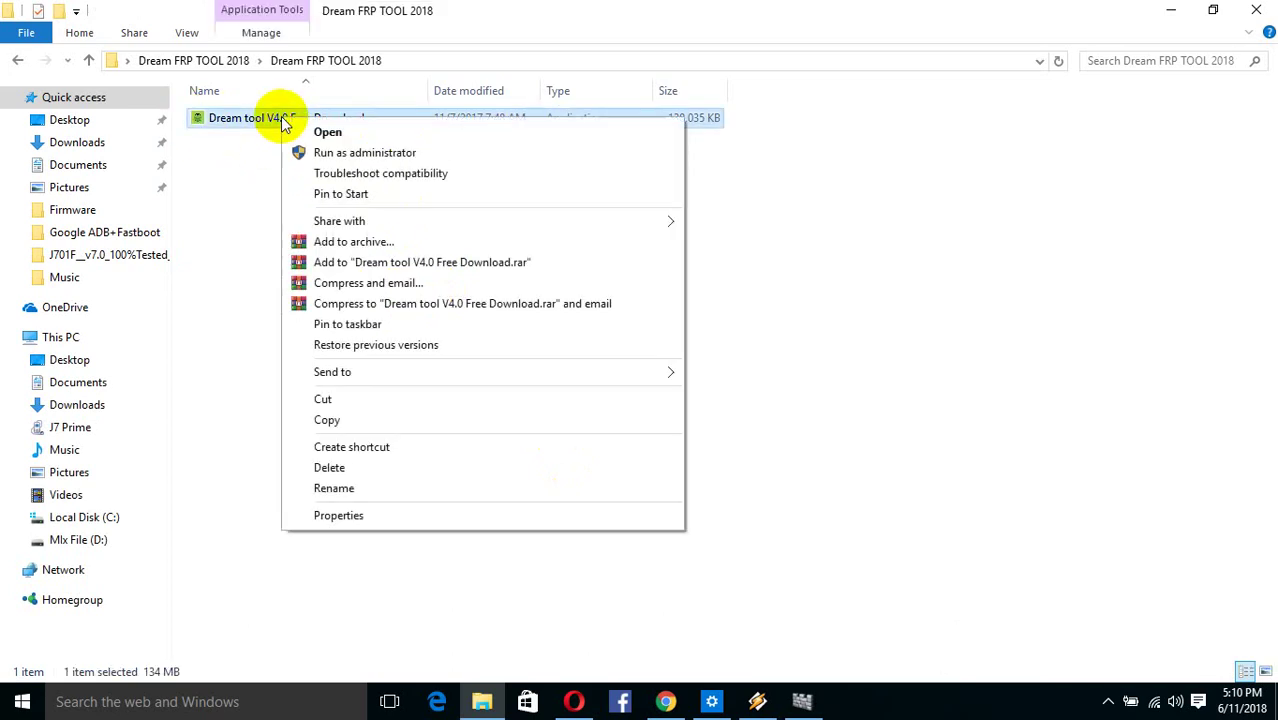
click(418, 158)
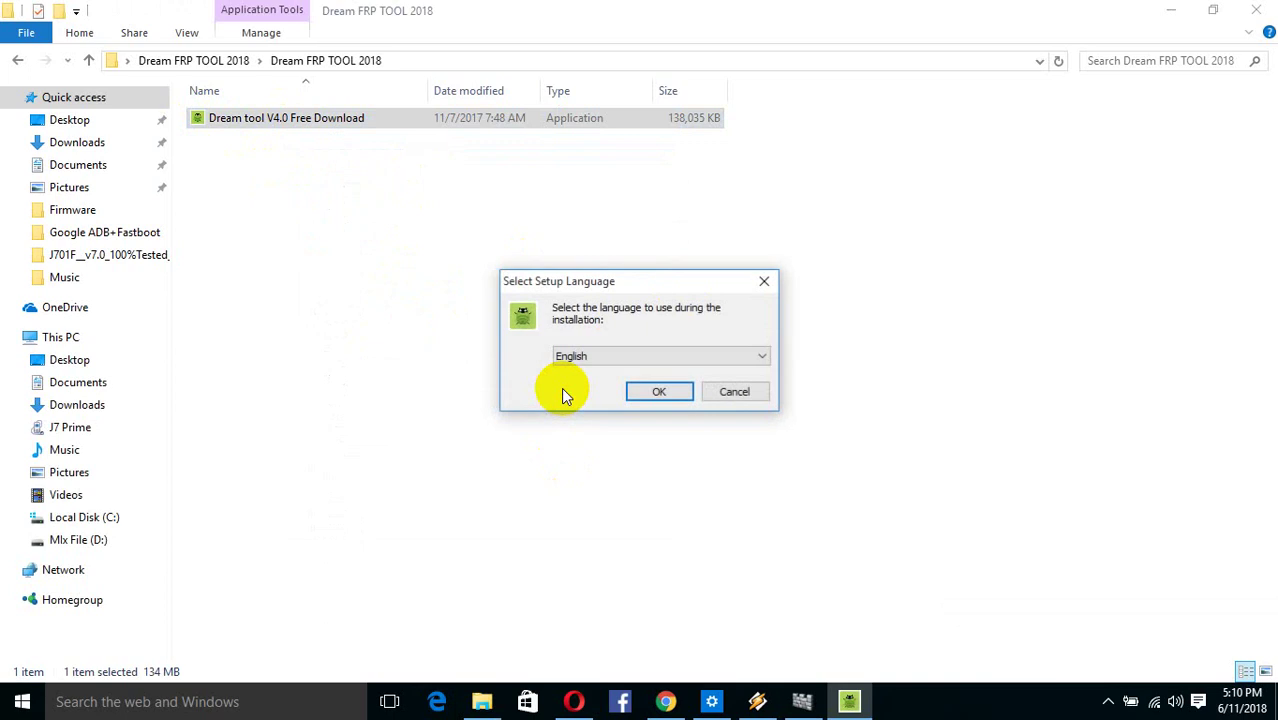
click(650, 392)
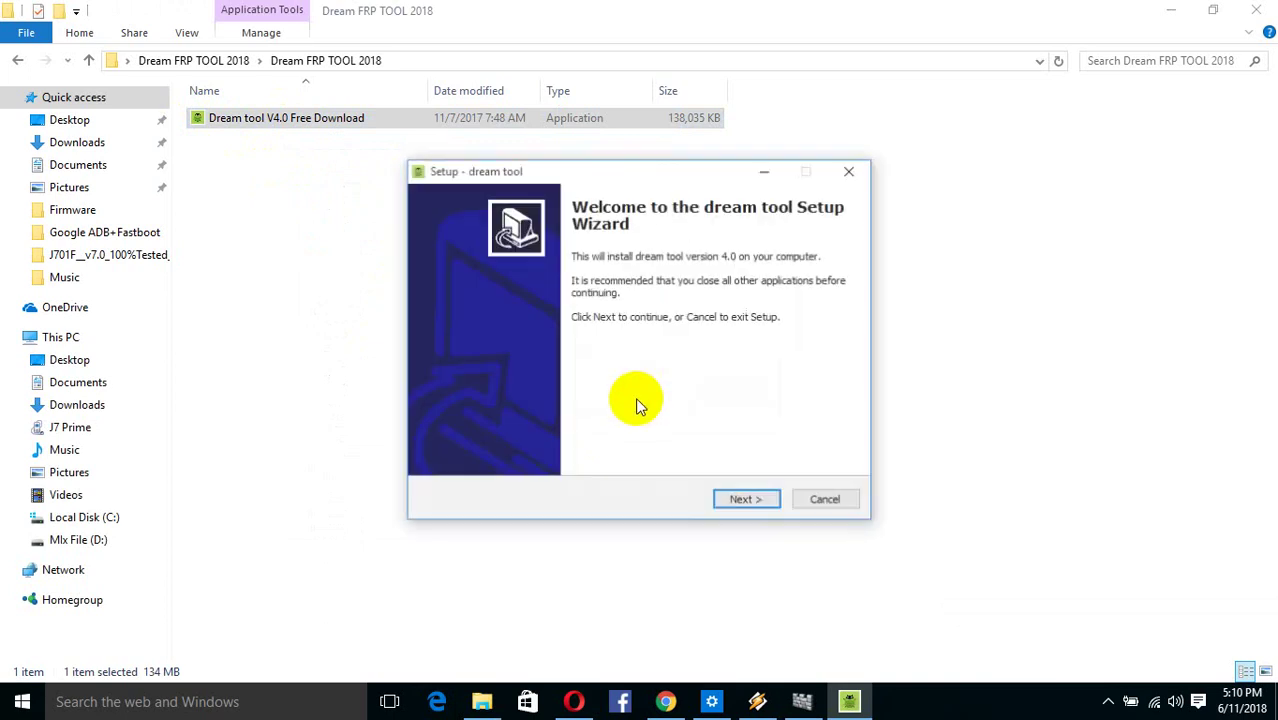
click(742, 502)
click(742, 502)
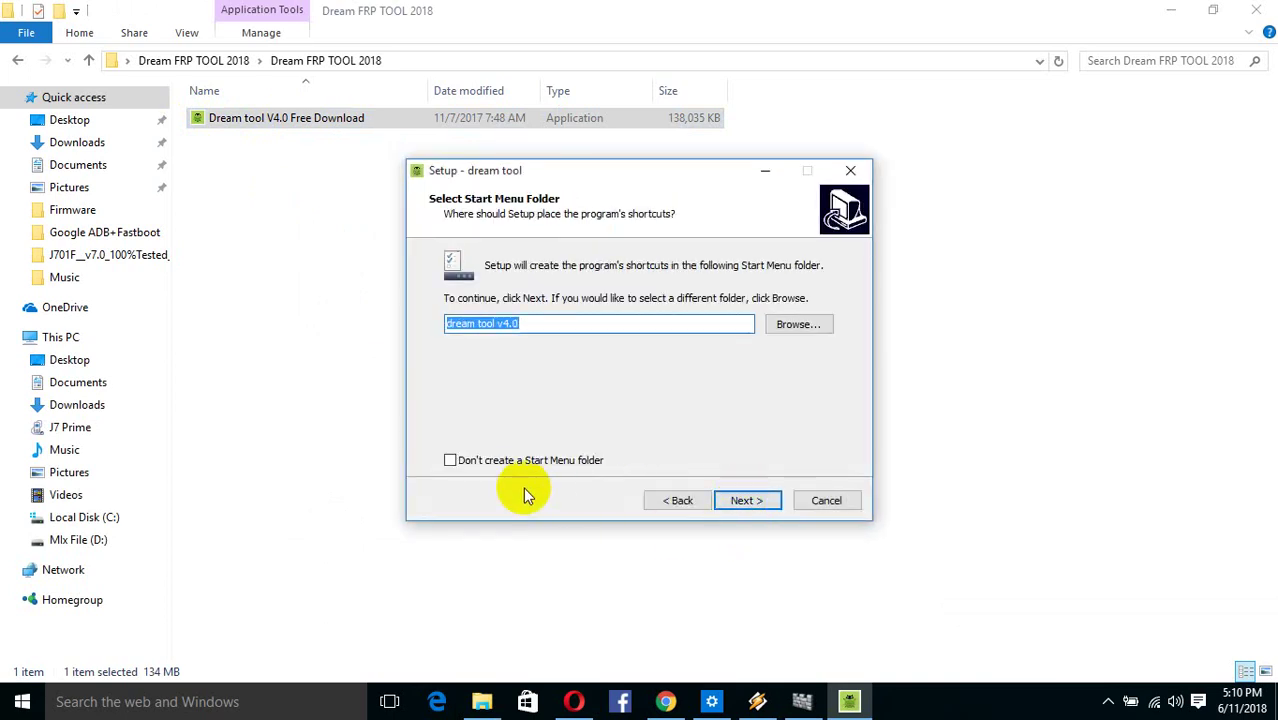
click(736, 500)
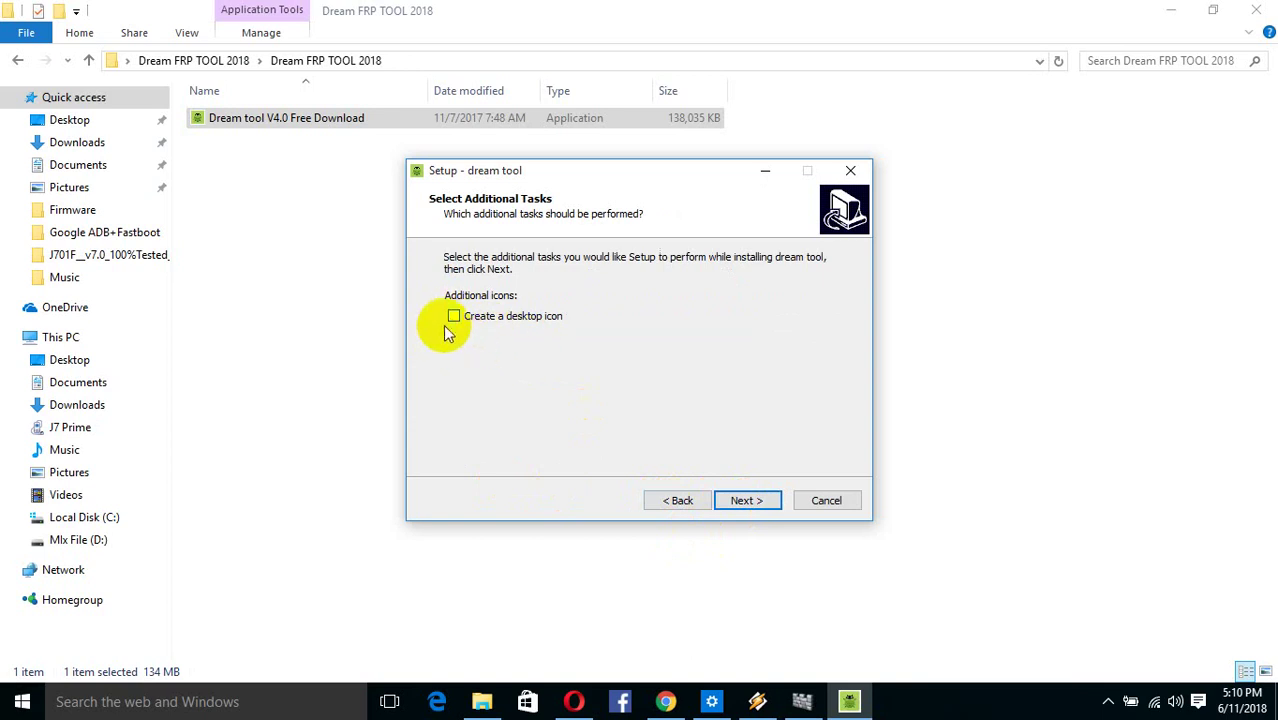
click(746, 500)
click(745, 501)
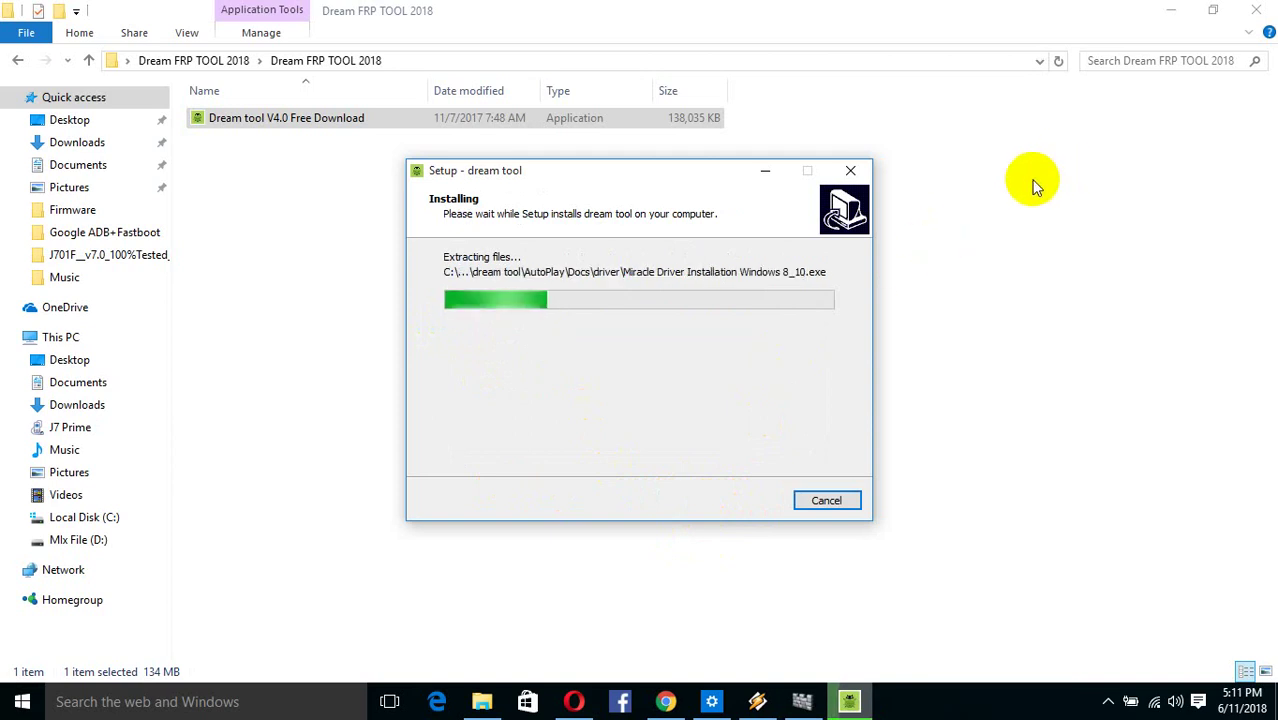
Minimize the folder window and finish the dream tool setup without launching the program
click(1167, 8)
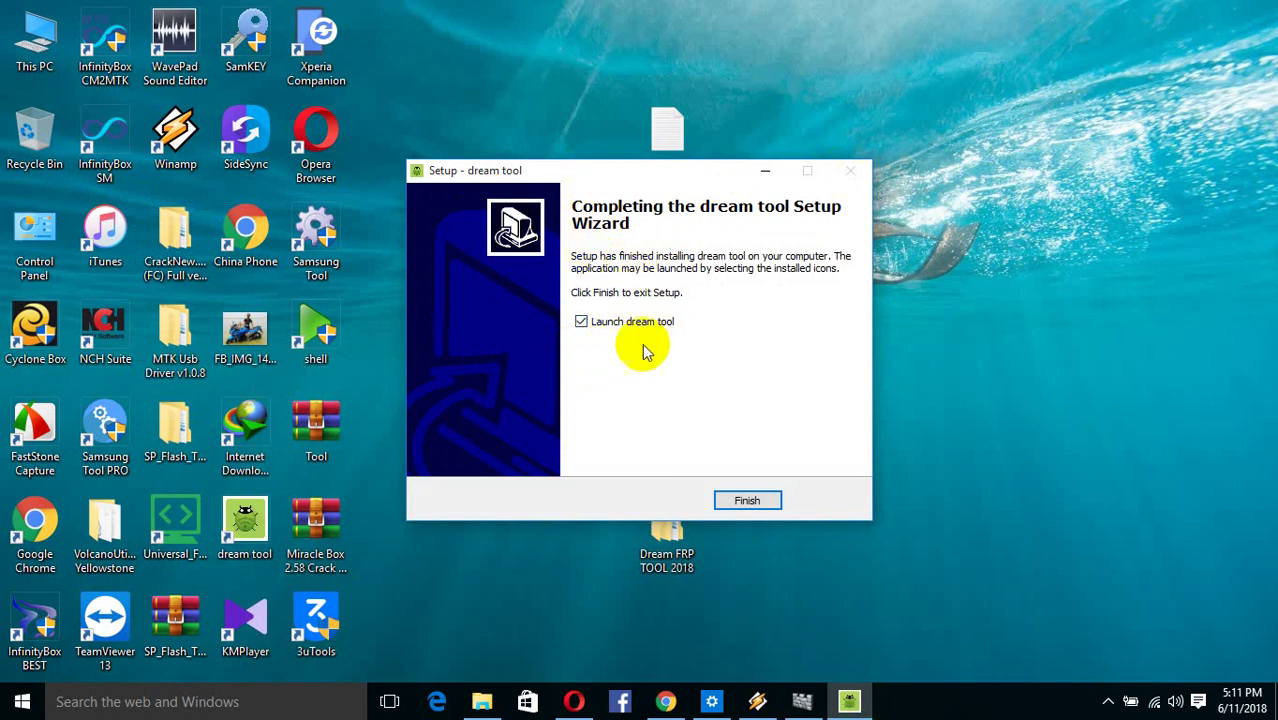
click(582, 322)
click(760, 500)
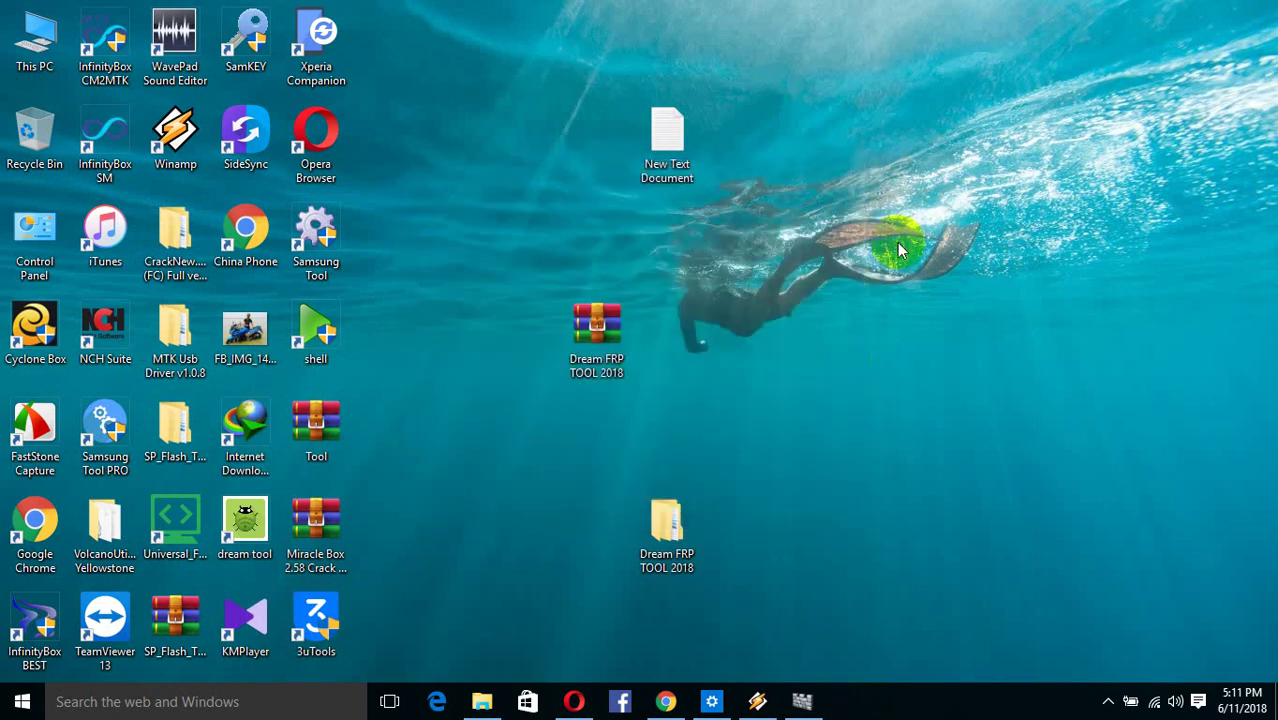
Refresh the desktop and start dream tool with administrator rights
right_click(898, 249)
click(899, 265)
right_click(245, 530)
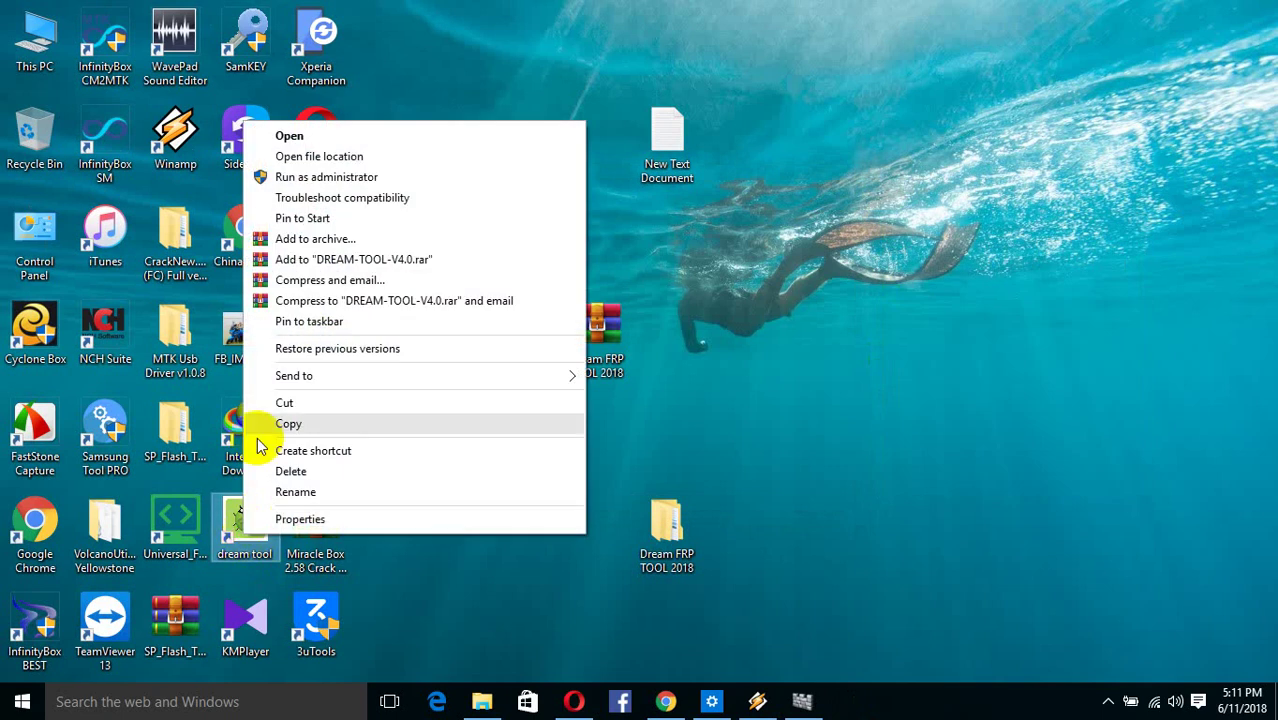
click(310, 177)
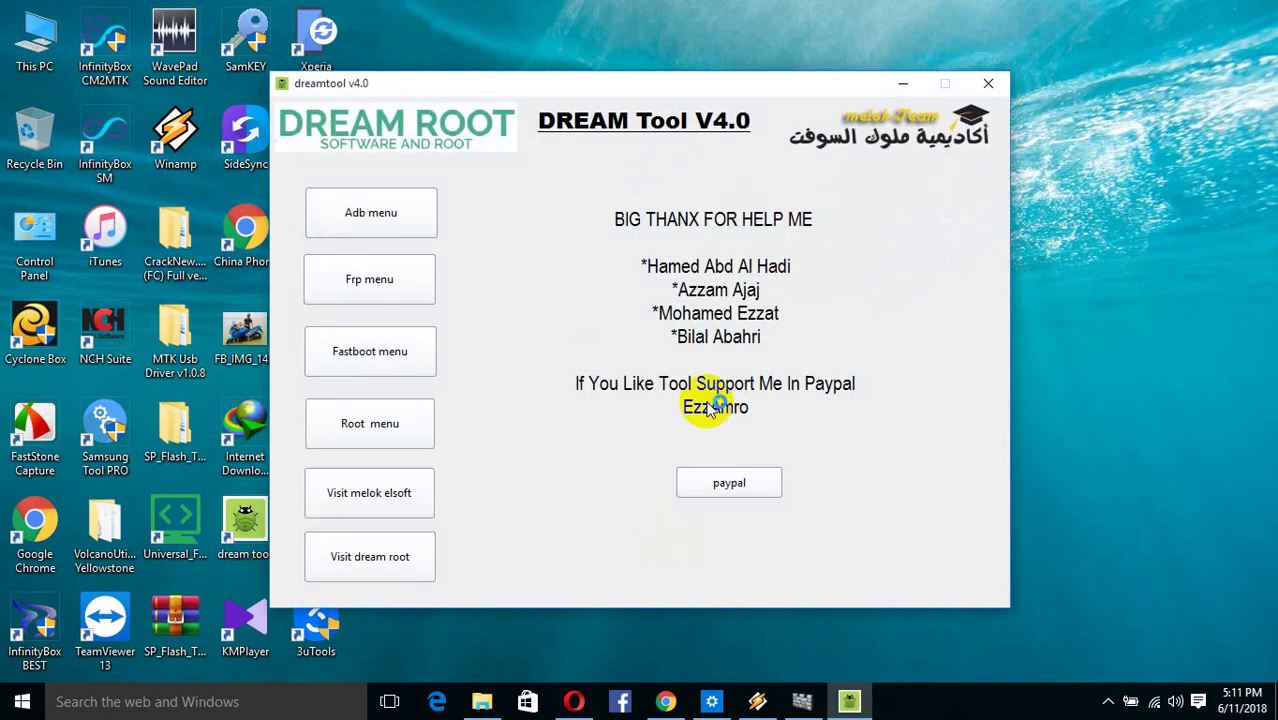
Move the dreamtool window clear of the desktop icons, examine the ADB functions and driver options, and return to the main menu
drag(387, 85, 481, 83)
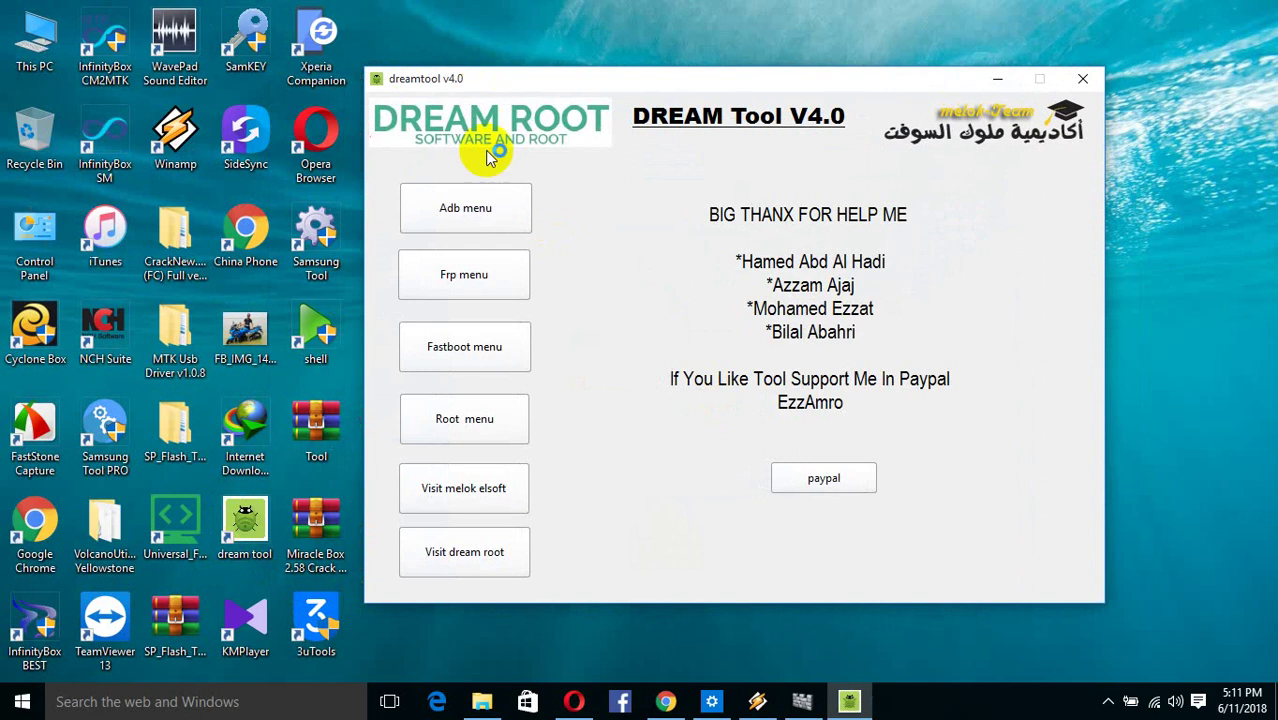
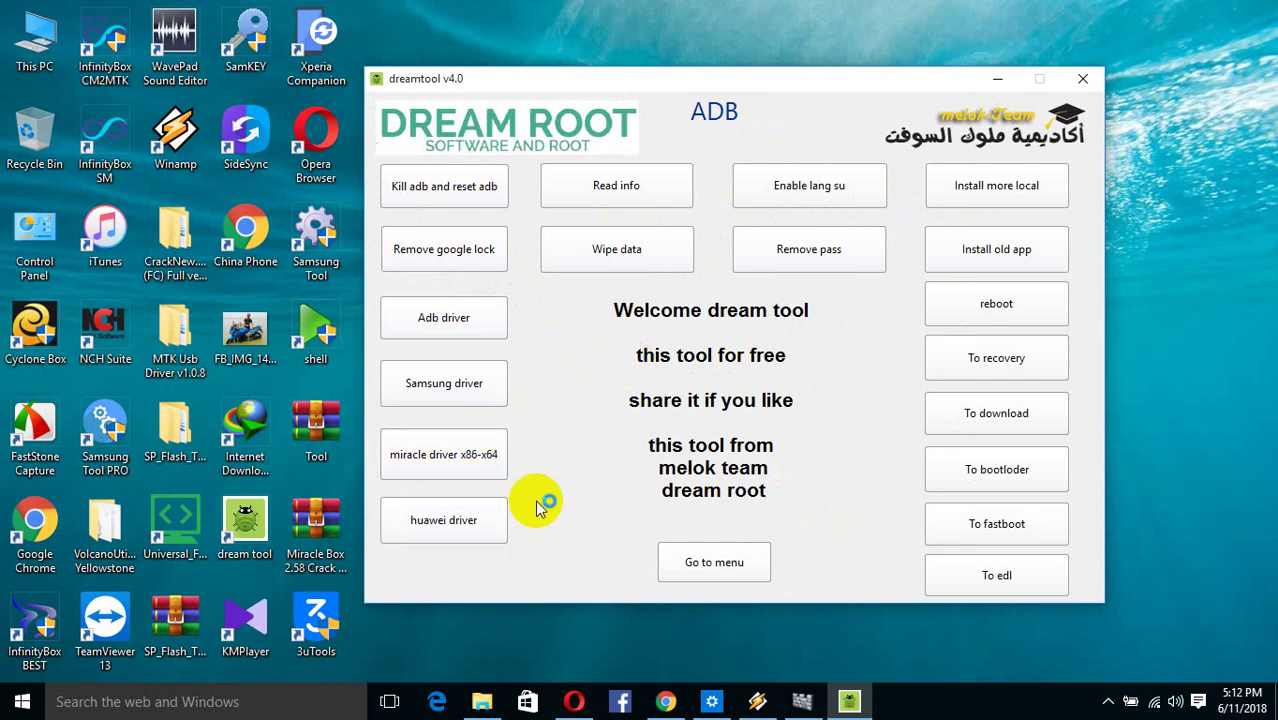
click(485, 535)
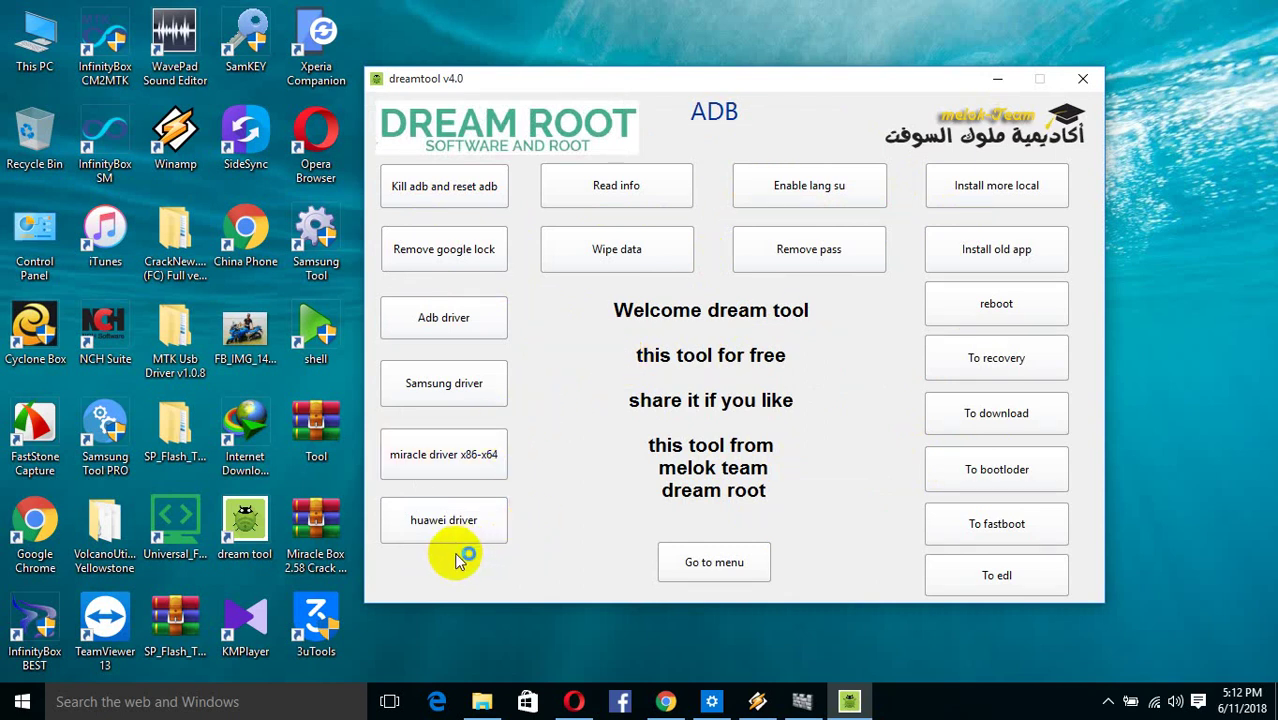
click(1108, 701)
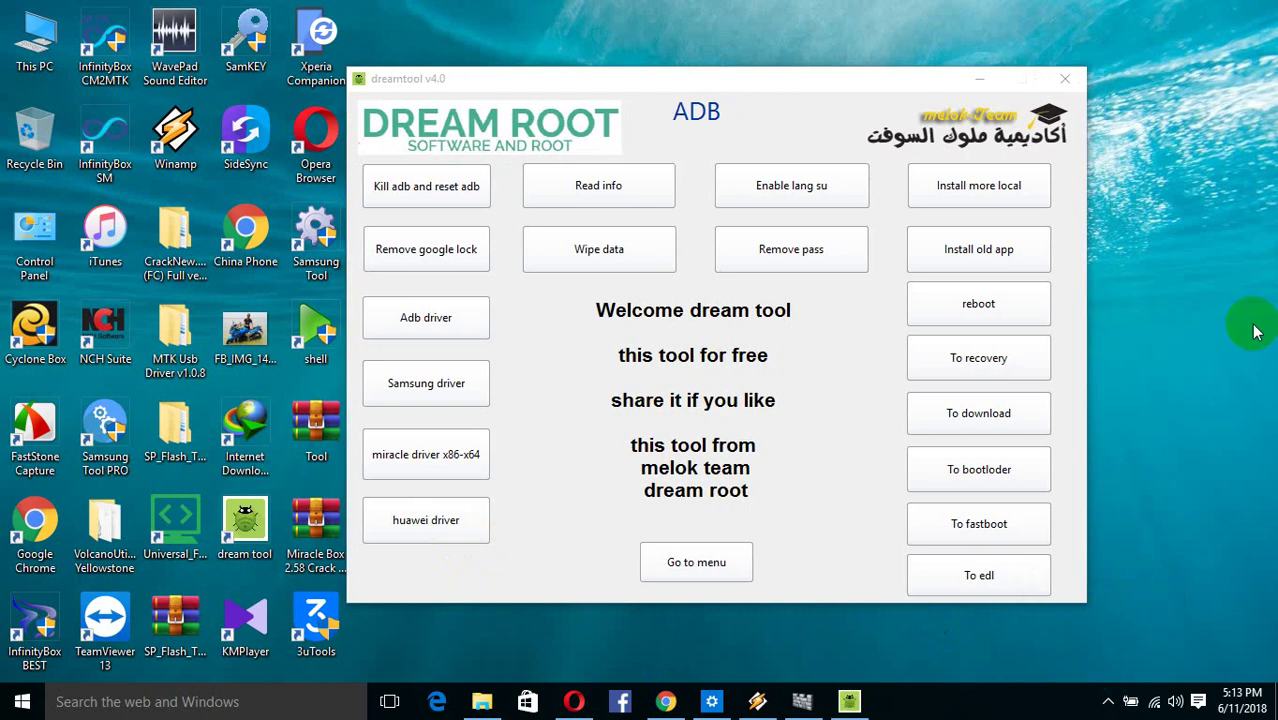
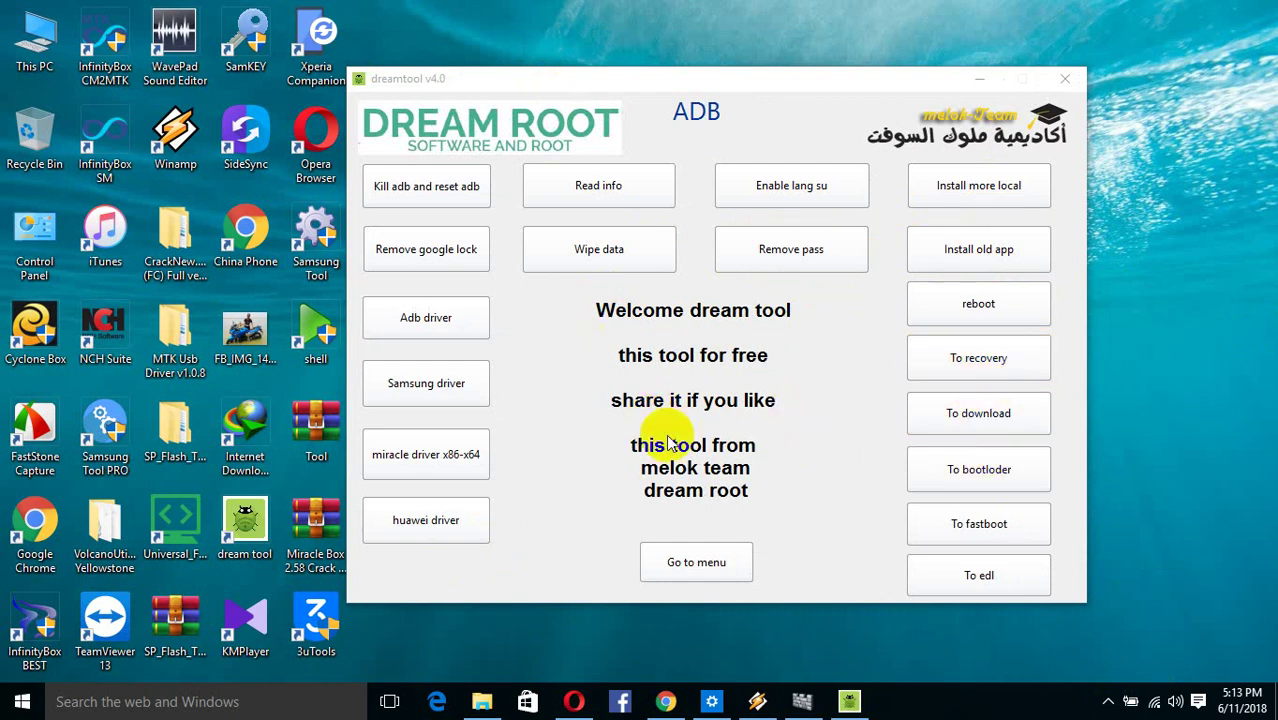
click(690, 563)
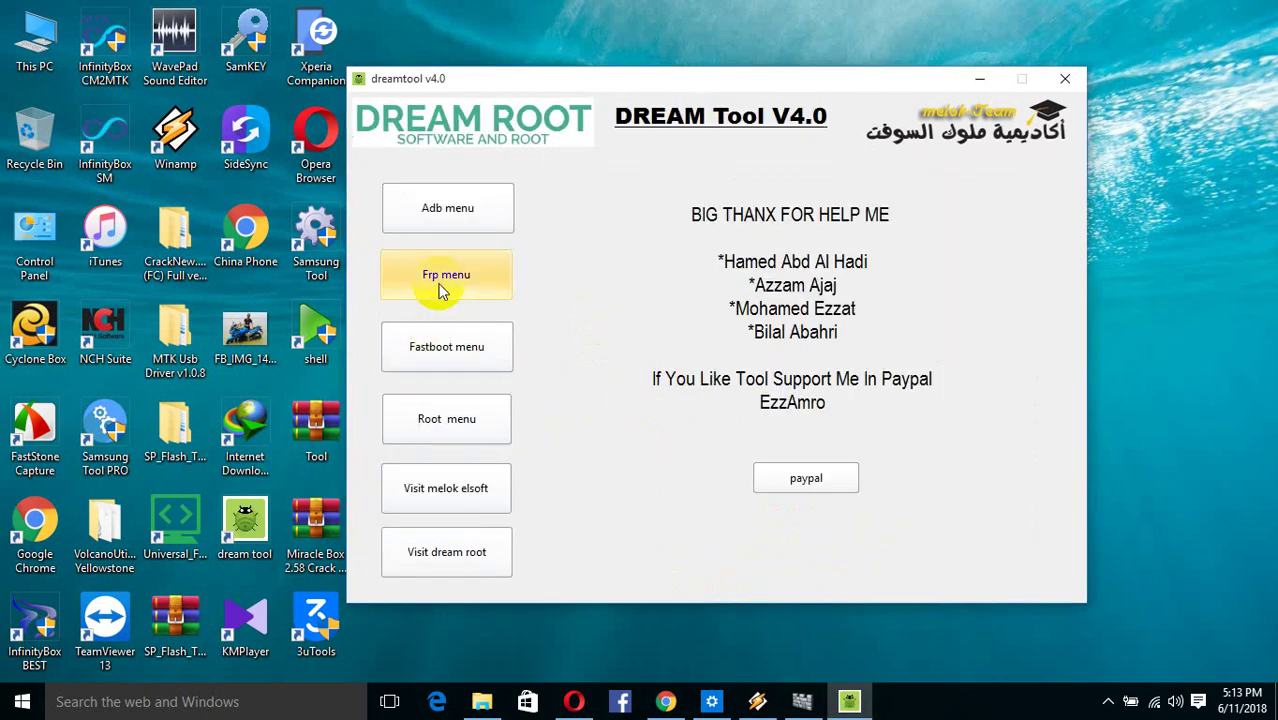
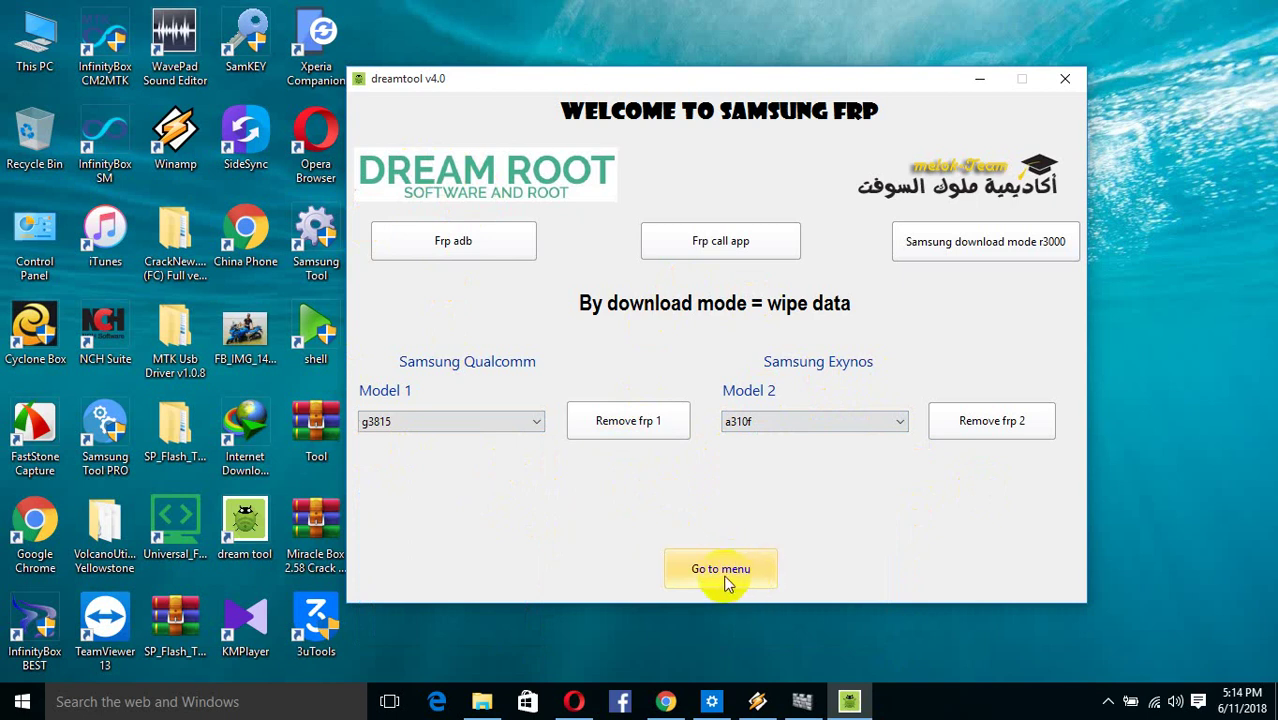
Examine the Samsung FRP, Fastboot and Root functions, returning to the main menu after each one
click(727, 570)
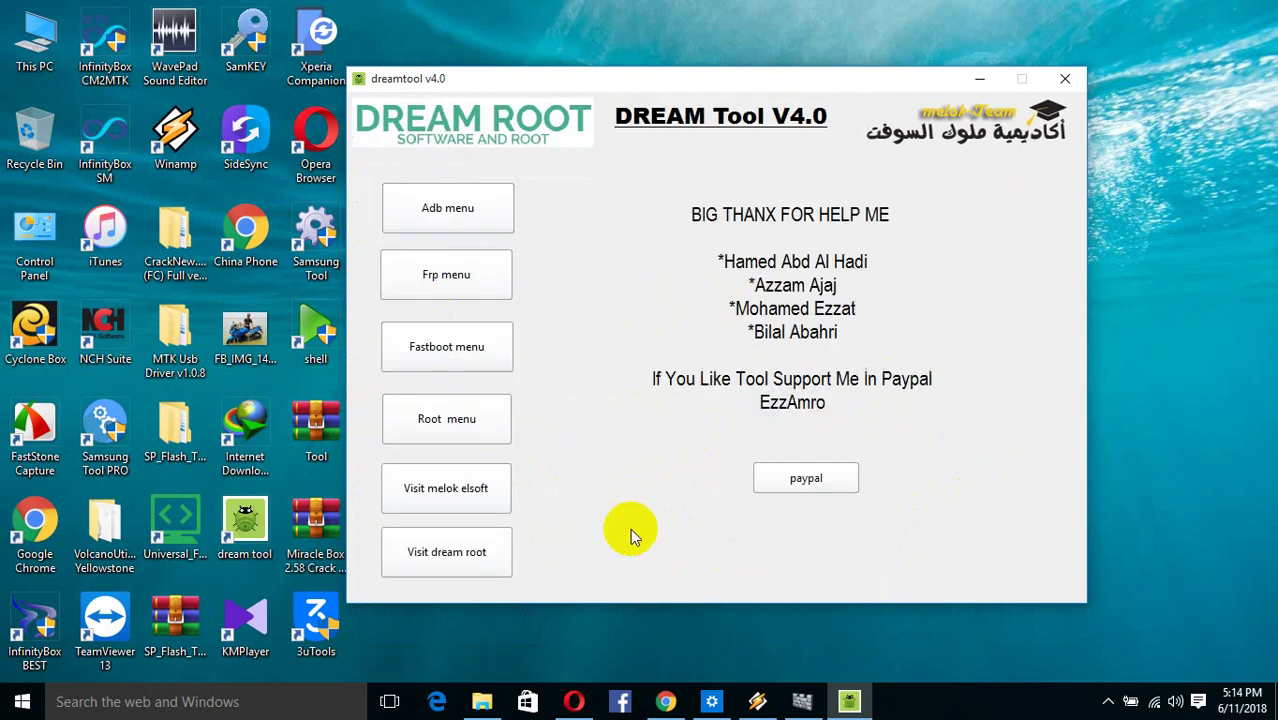
click(433, 347)
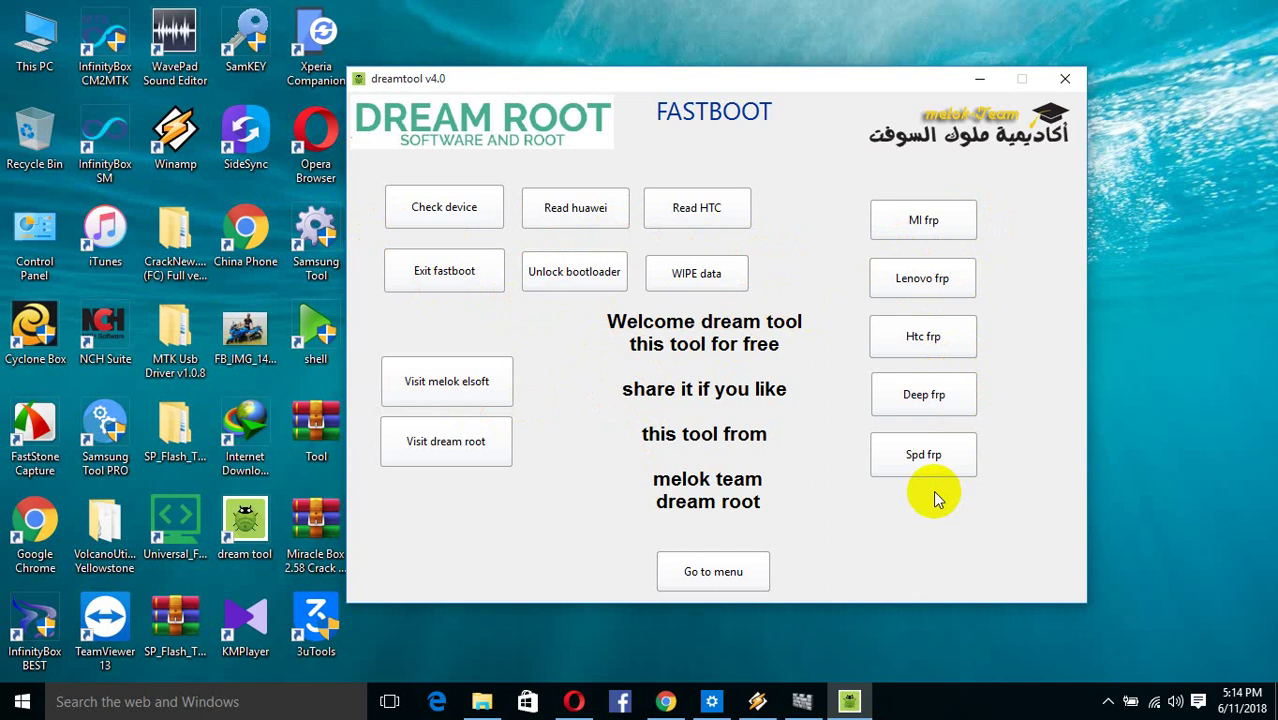
click(731, 578)
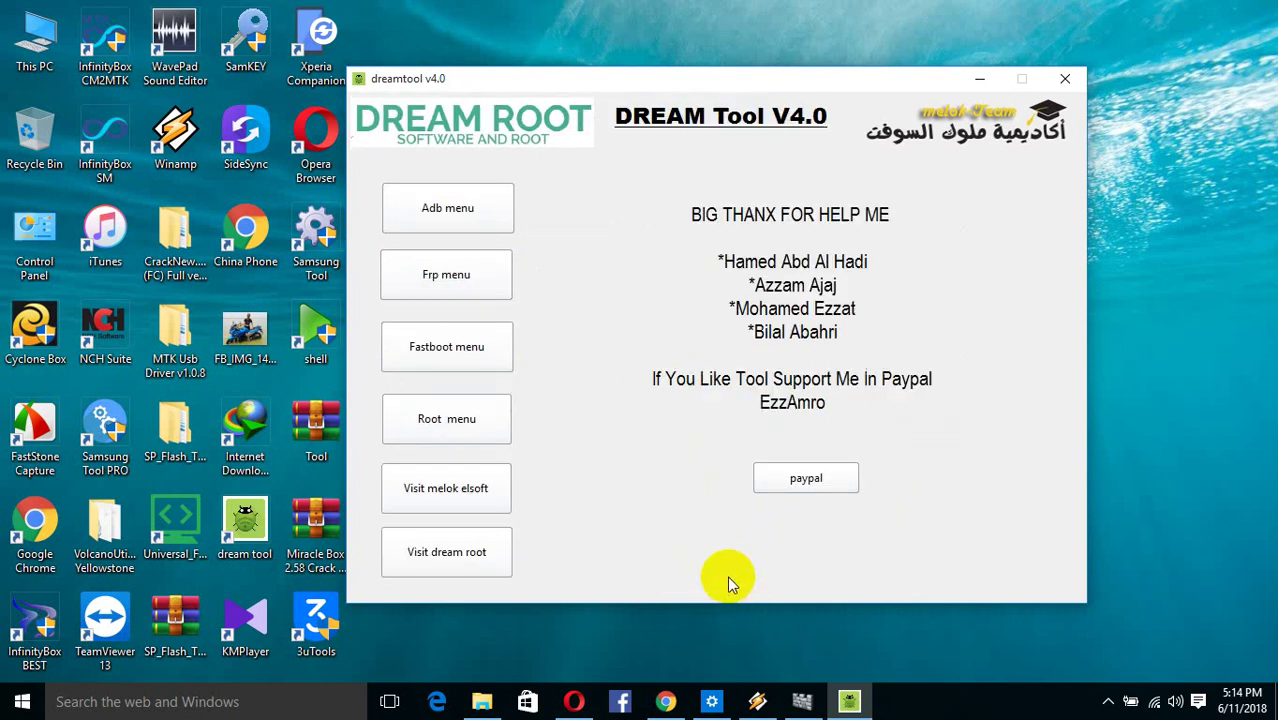
click(430, 432)
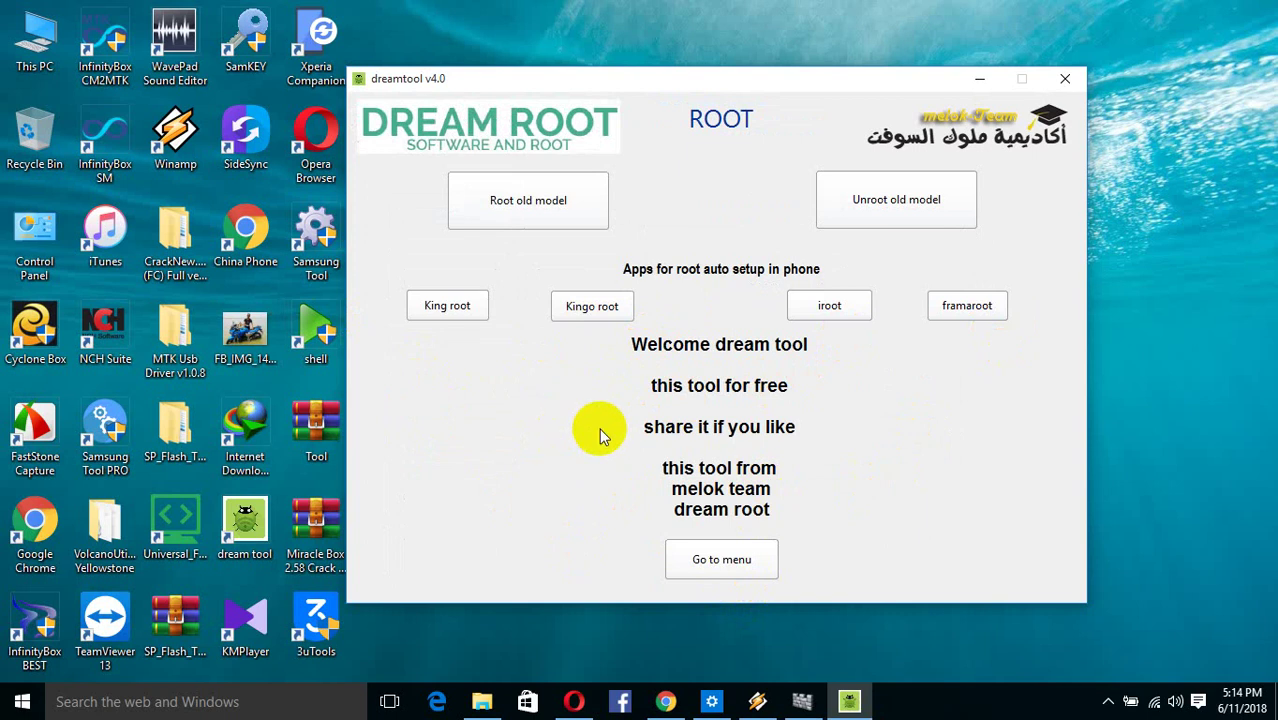
click(748, 565)
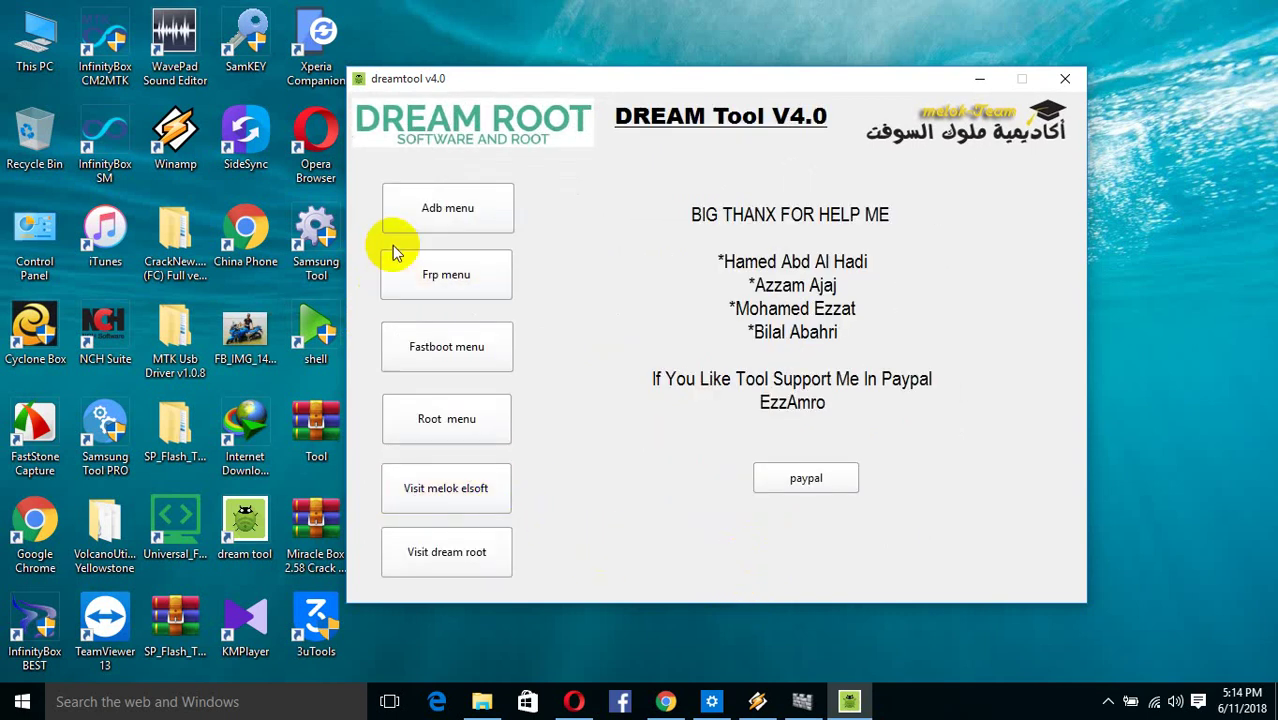